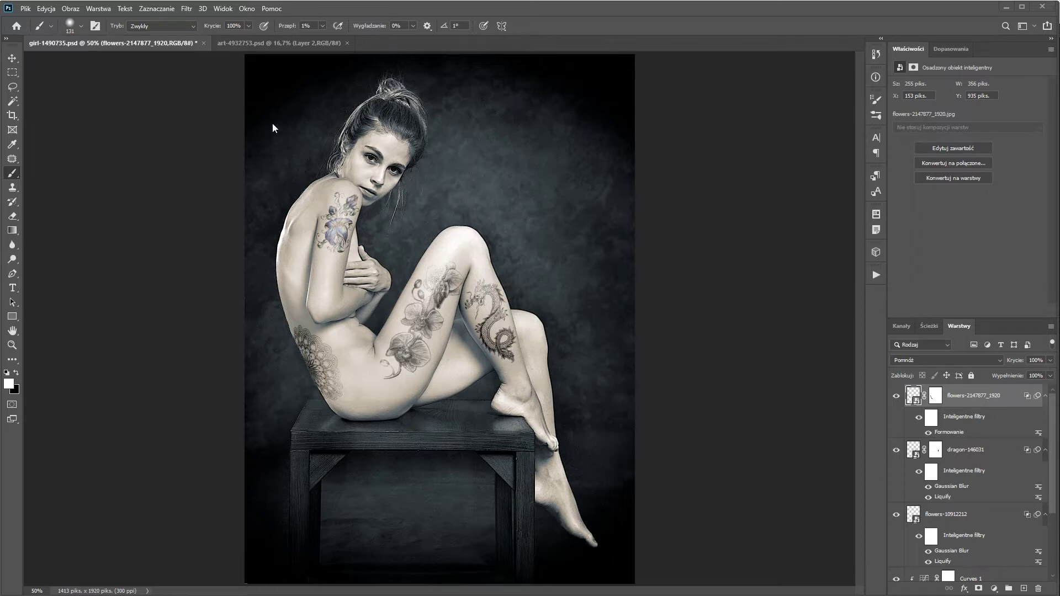
- Switch to the art-4932753 document and zoom and pan to inspect the chest tattoos
left_click(258, 43)
key("ctrl+plus")
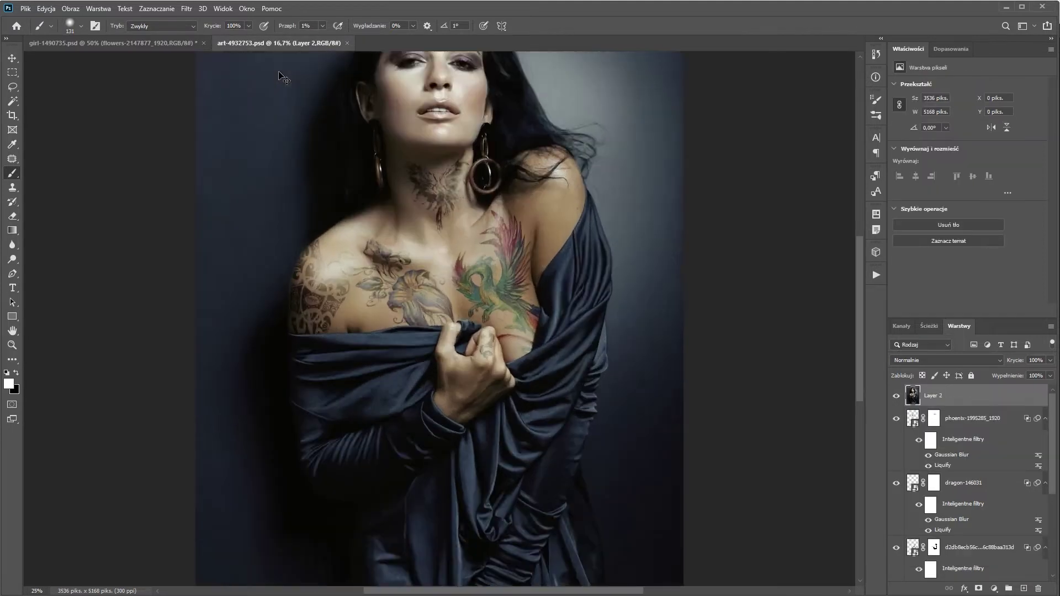
key("ctrl+plus")
key("ctrl+plus")
left_click_drag(280, 75, 295, 201)
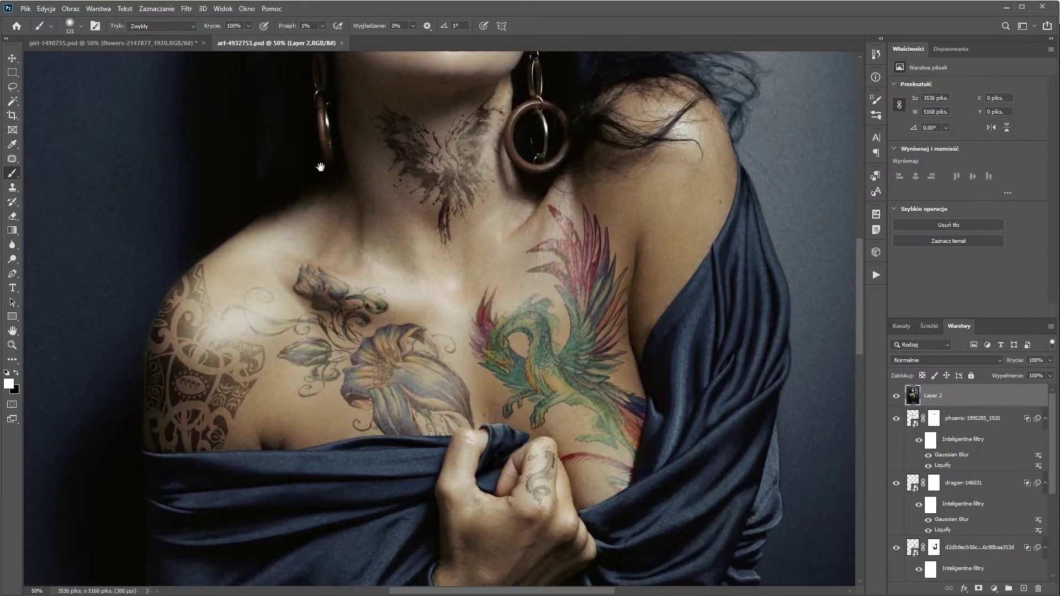
left_click_drag(317, 166, 312, 203)
key("ctrl+minus")
key("ctrl+minus")
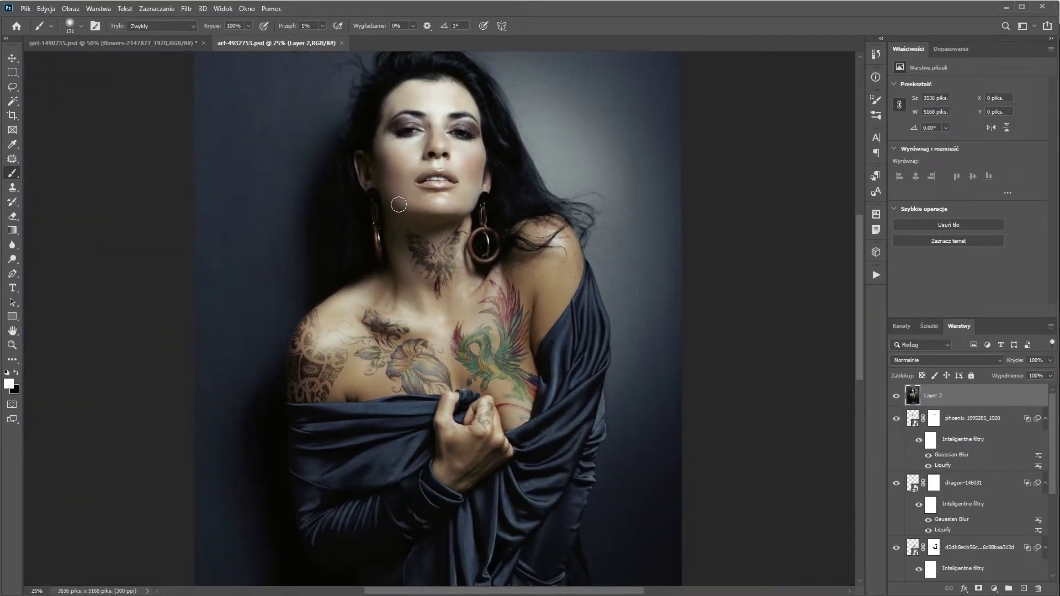
scroll(984, 521, "down", 3)
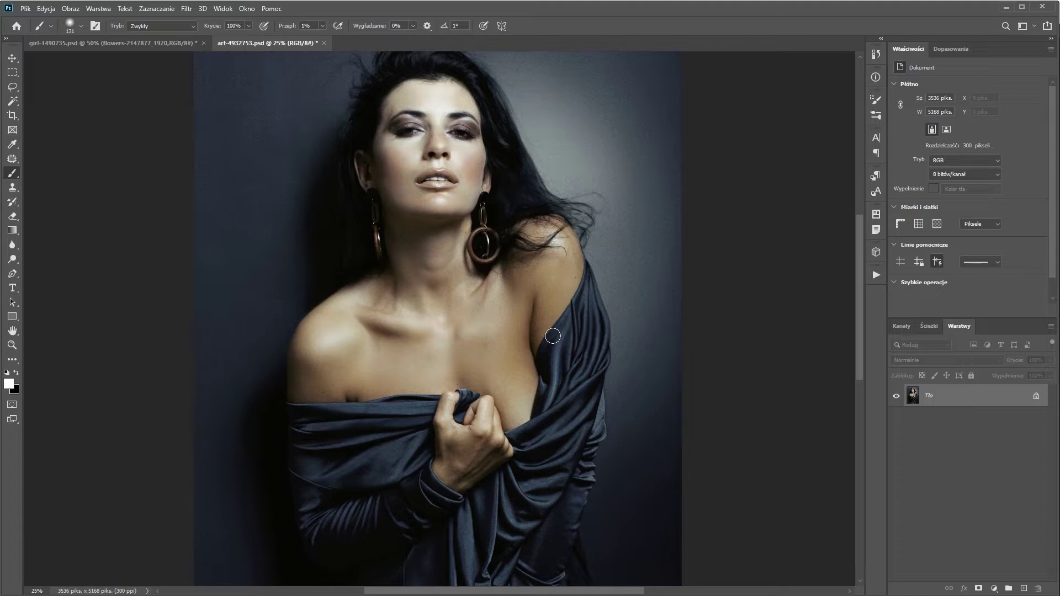
- Zoom the photo to 33.3% and bring up the tattoo image folder in File Explorer
key("ctrl+plus")
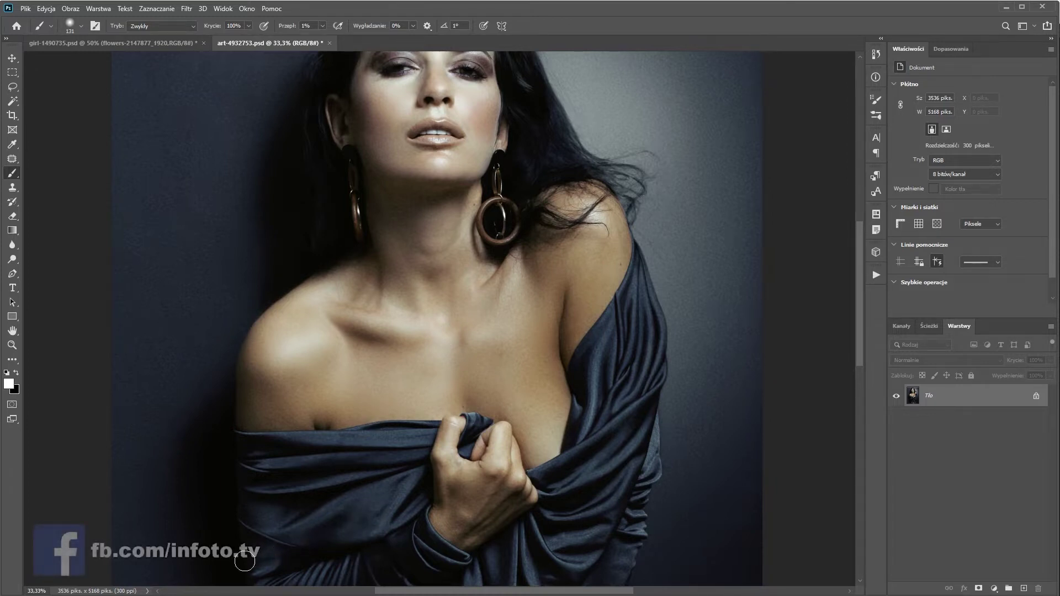
key("alt+Tab")
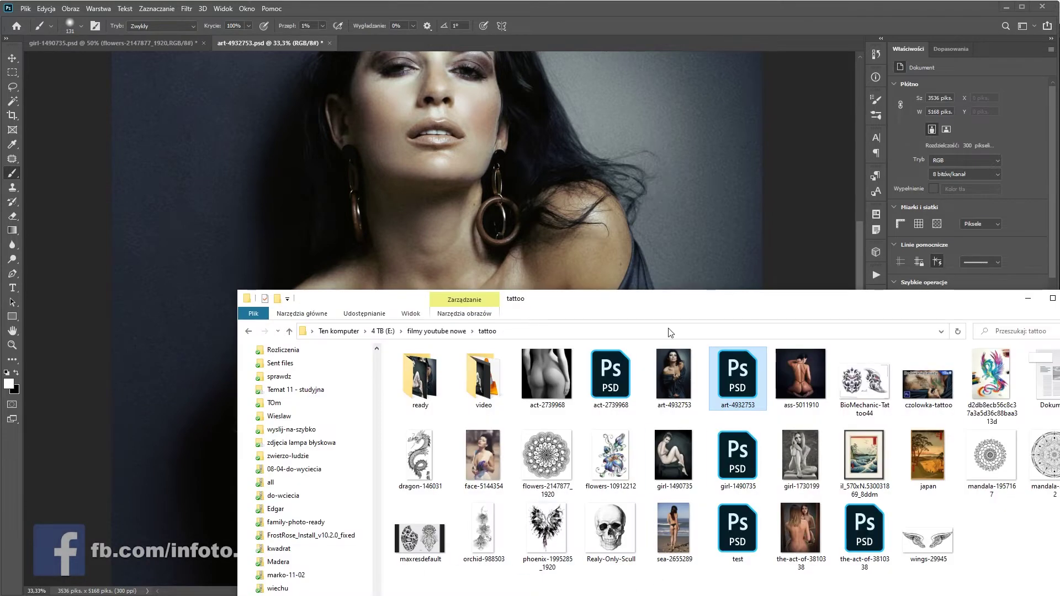
left_click_drag(729, 301, 702, 289)
left_click(536, 450)
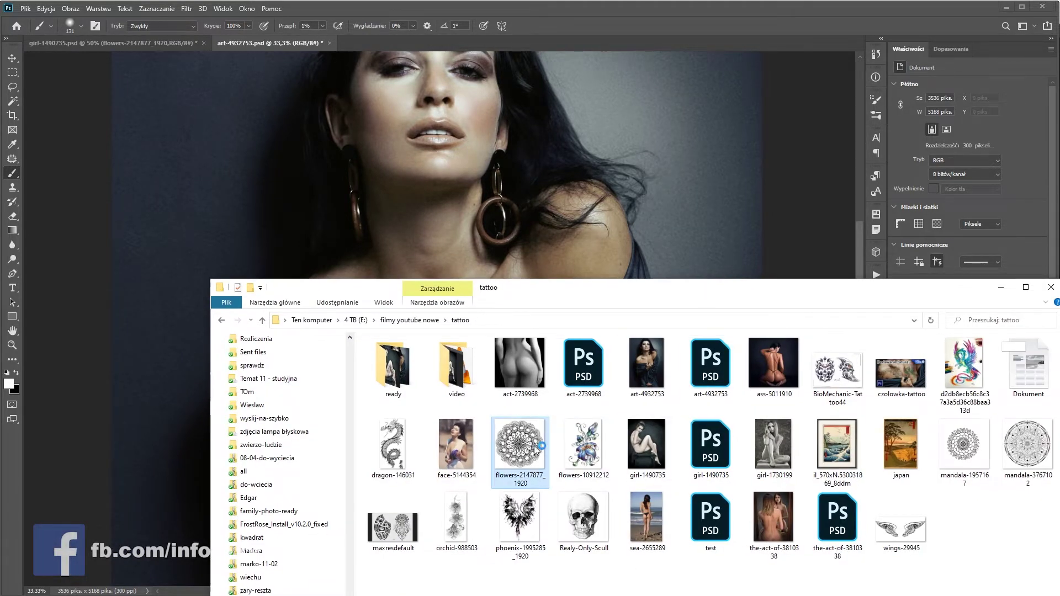
key("space")
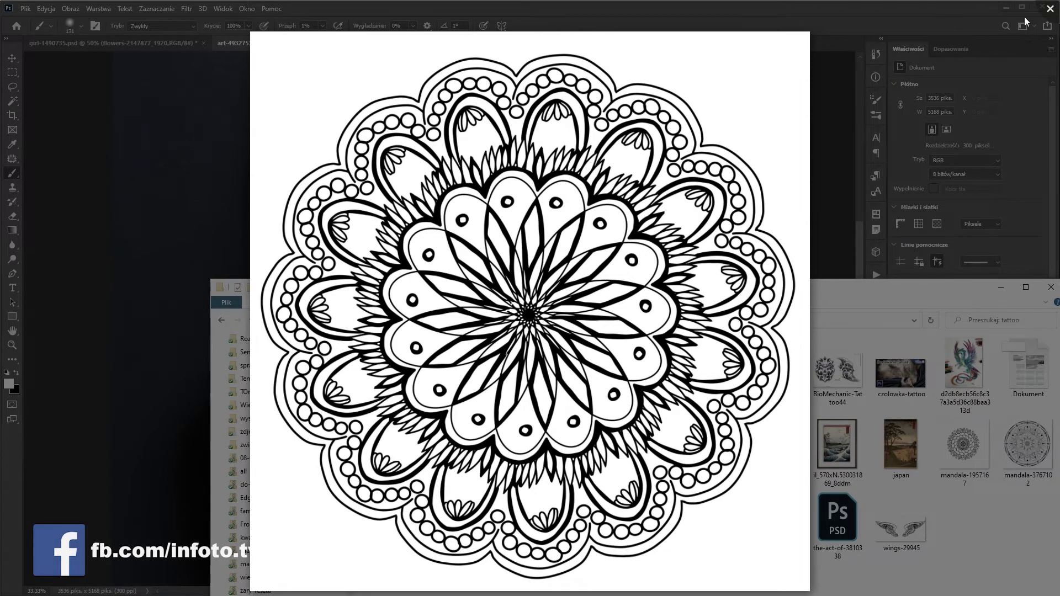
left_click(1045, 8)
left_click(1045, 441)
key("space")
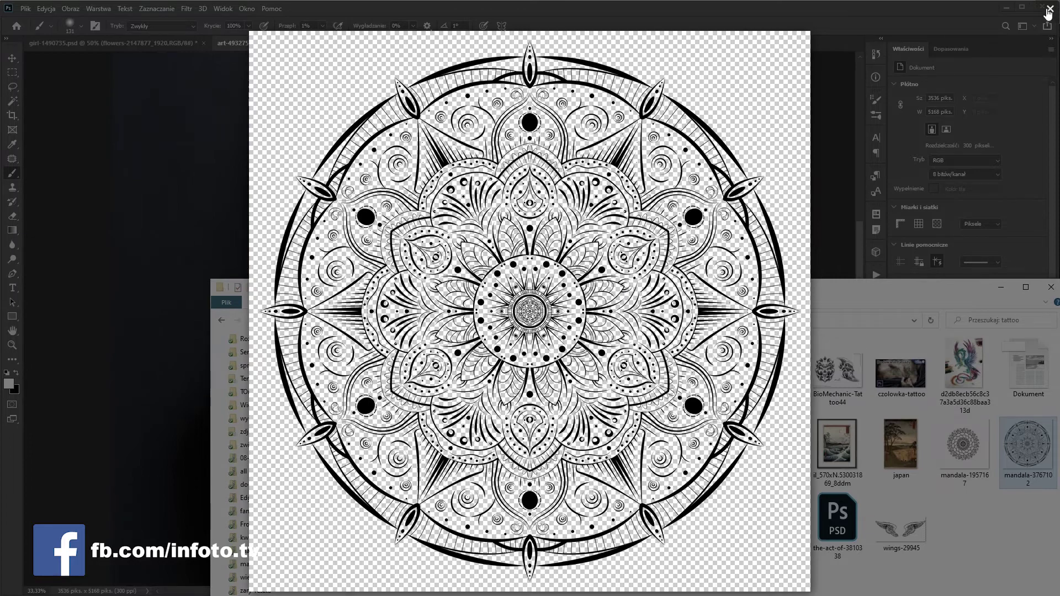
left_click(1048, 12)
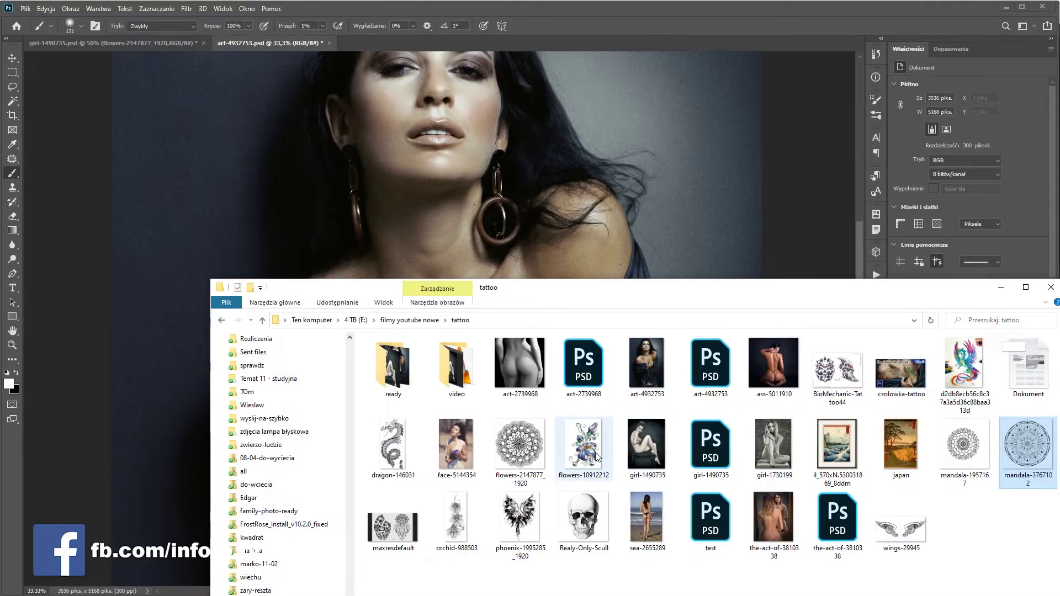
left_click(584, 448)
- Place flowers-10912212 over the chest, rotated about 38° and enlarged to roughly 145%
left_click_drag(596, 288, 797, 393)
mouse_move(784, 552)
left_mouse_down()
mouse_move(652, 445)
mouse_move(417, 491)
left_mouse_up()
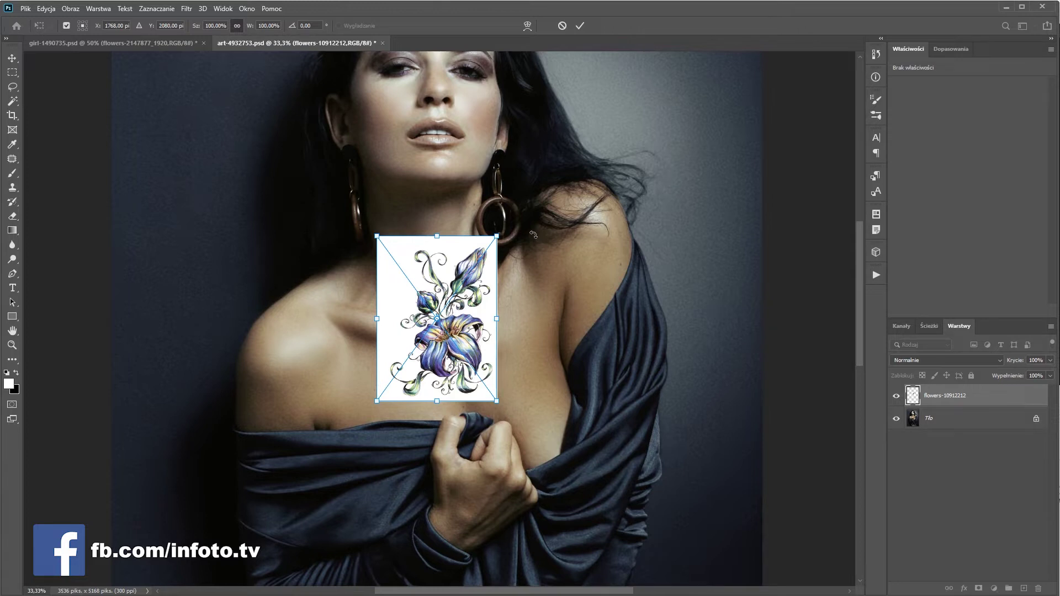
mouse_move(534, 234)
left_mouse_down()
mouse_move(418, 213)
mouse_move(405, 397)
left_mouse_up()
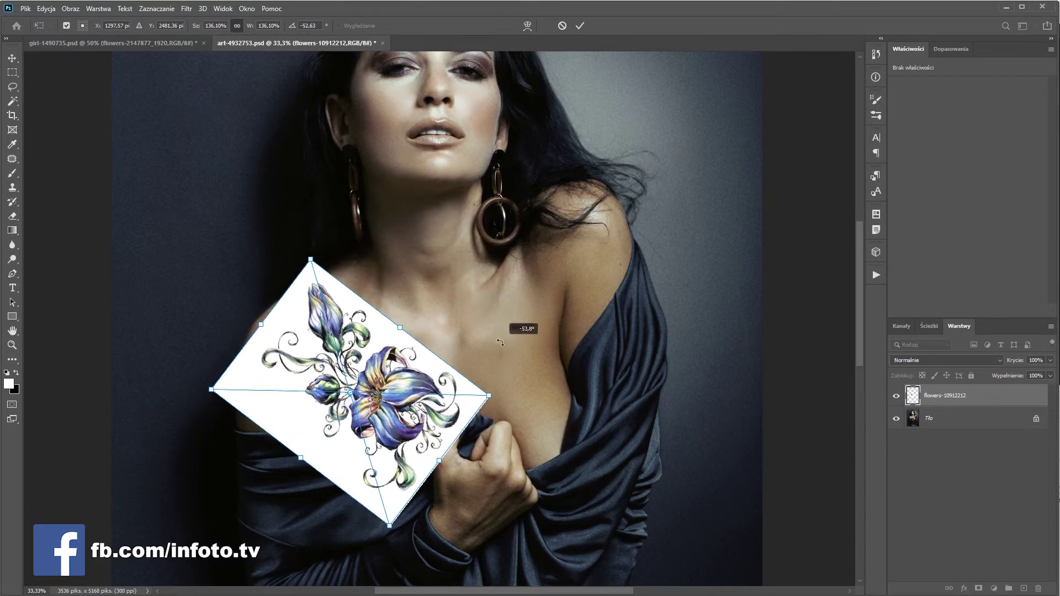
left_click_drag(528, 363, 546, 381)
left_click_drag(414, 381, 451, 393)
left_click_drag(381, 253, 381, 234)
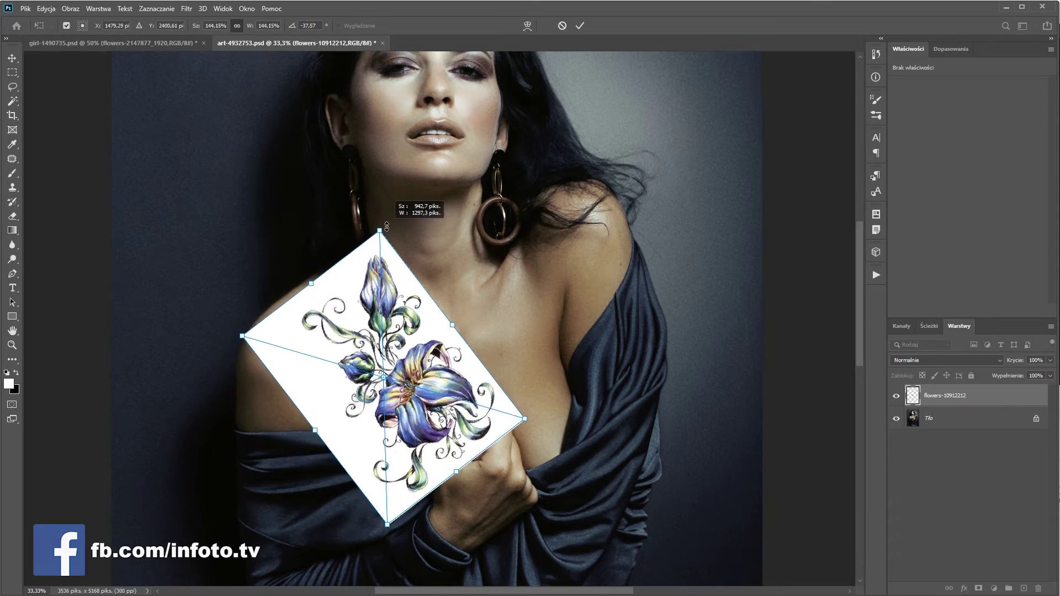
left_click_drag(405, 386, 405, 393)
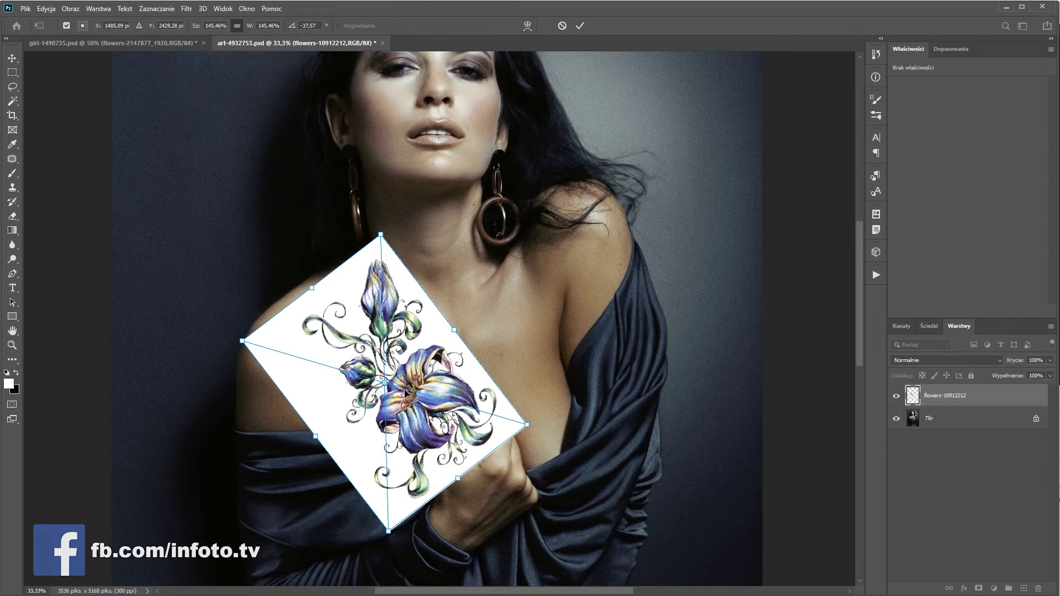
key("Return")
key("b")
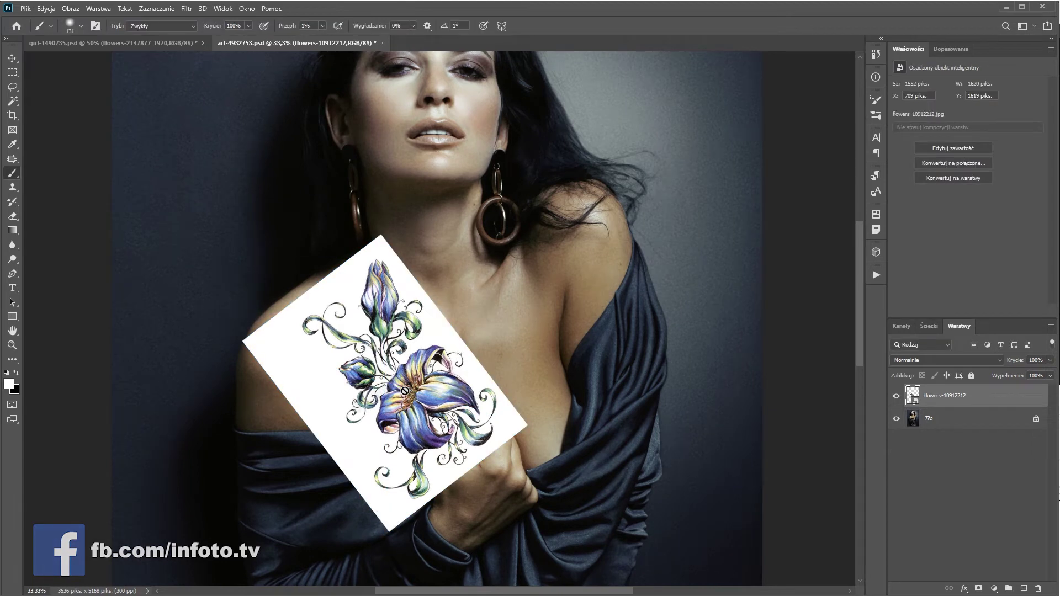
- Open Liquify on the flower layer and try, then undo, a Forward Warp stroke
left_click(187, 10)
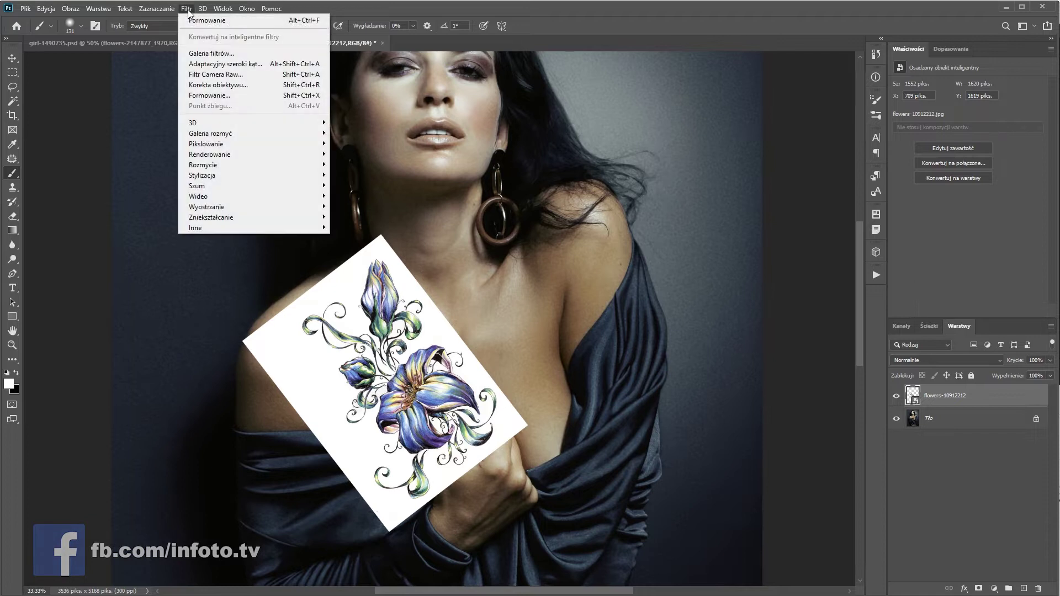
left_click(246, 94)
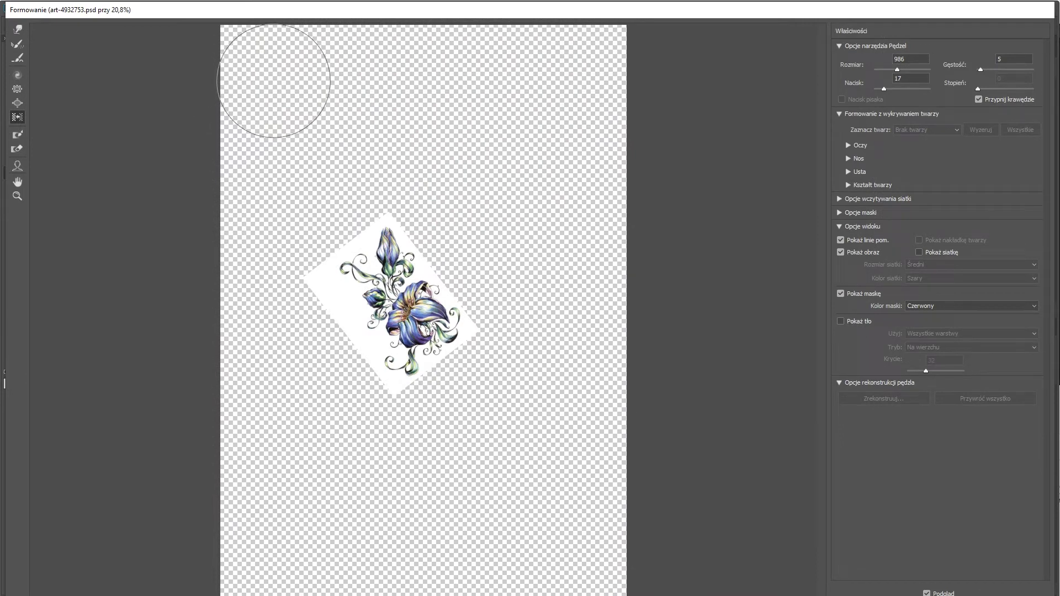
left_click(17, 33)
mouse_move(473, 166)
left_mouse_down()
mouse_move(390, 237)
mouse_move(378, 332)
mouse_move(426, 321)
mouse_move(410, 314)
left_mouse_up()
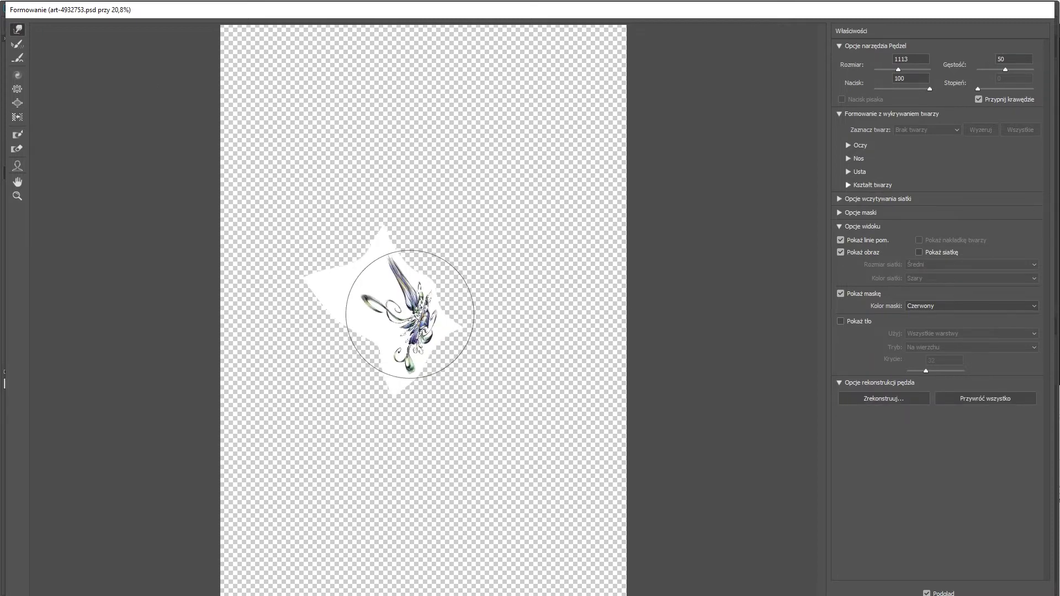
key("ctrl+z")
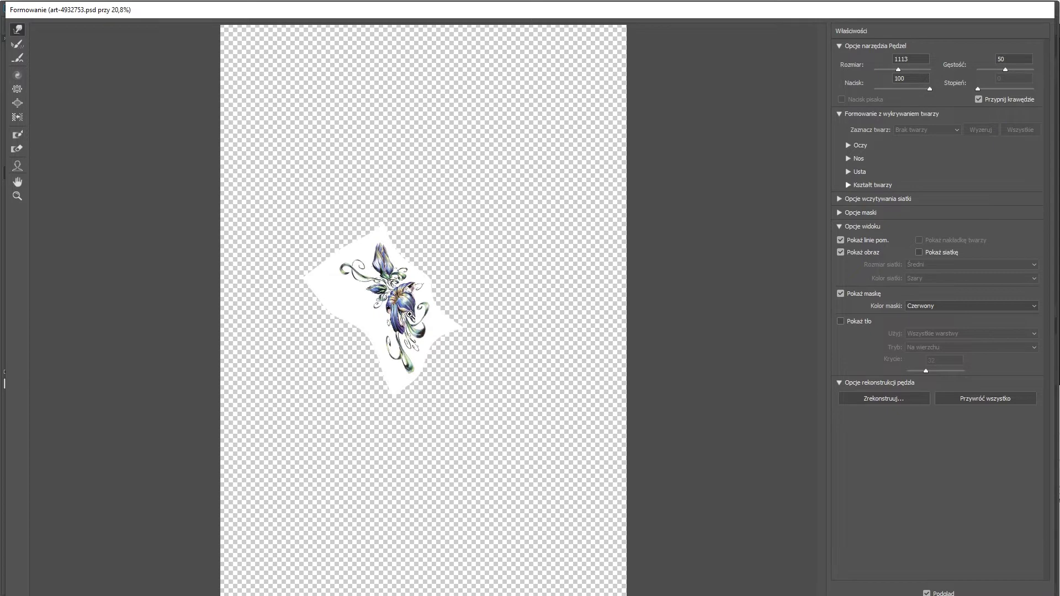
key("ctrl+z")
key("ctrl+z")
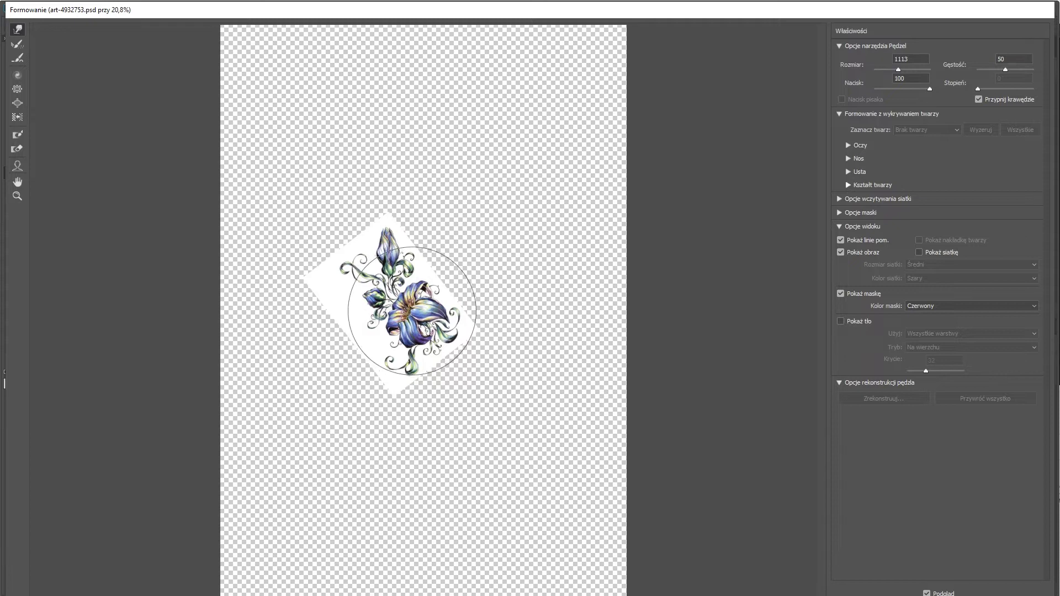
- Show the Background layer as the Liquify backdrop in Behind mode
left_click(852, 325)
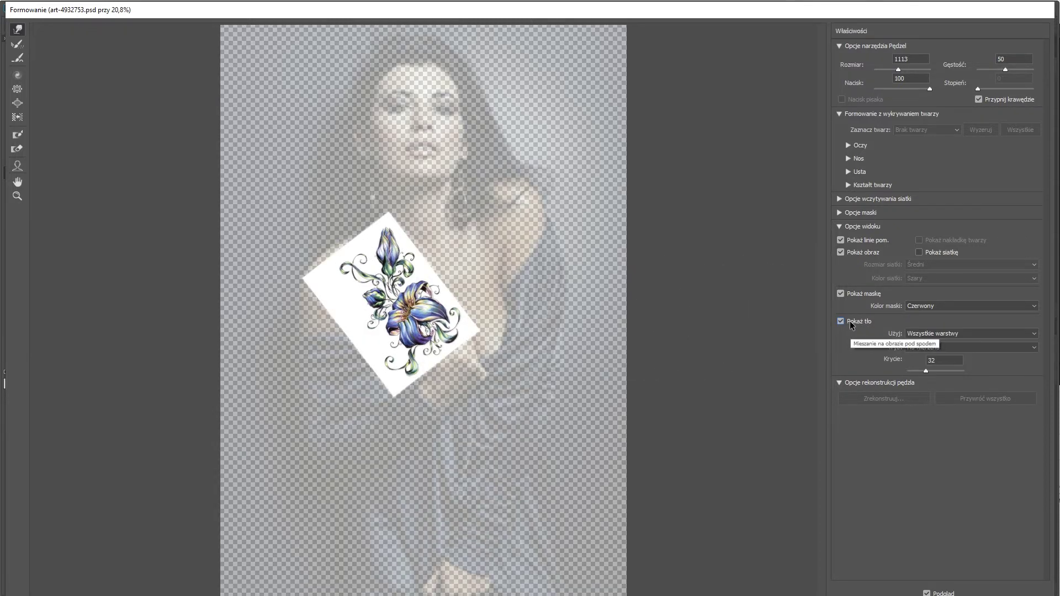
left_click(923, 334)
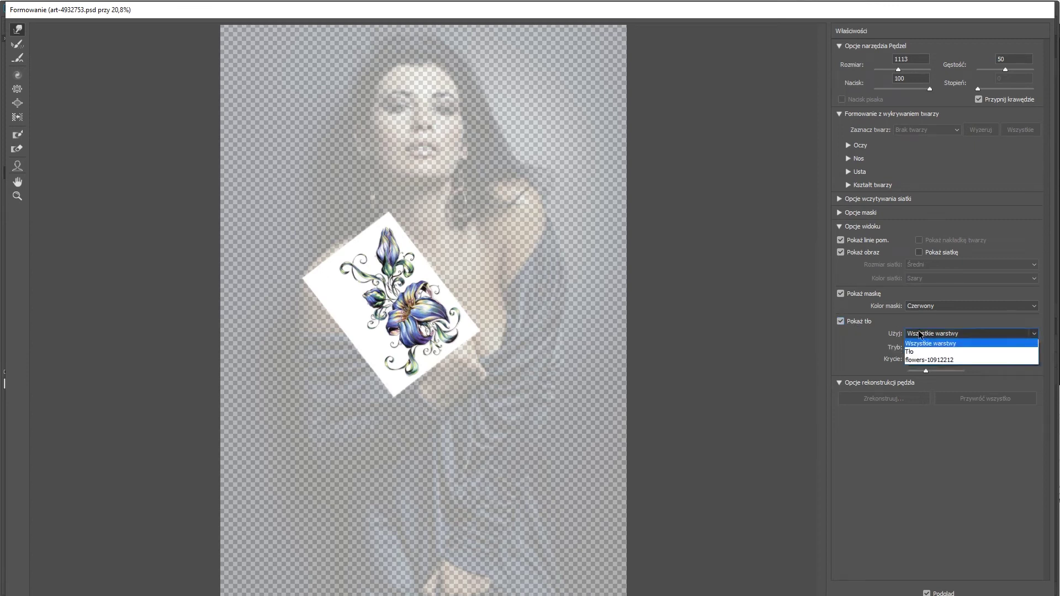
left_click(925, 354)
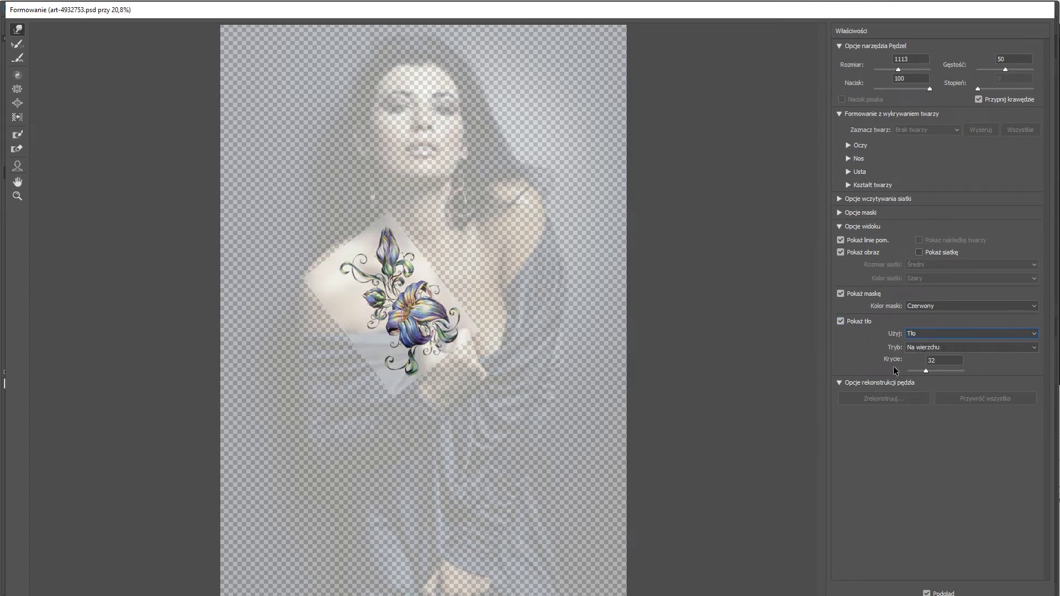
left_click(927, 346)
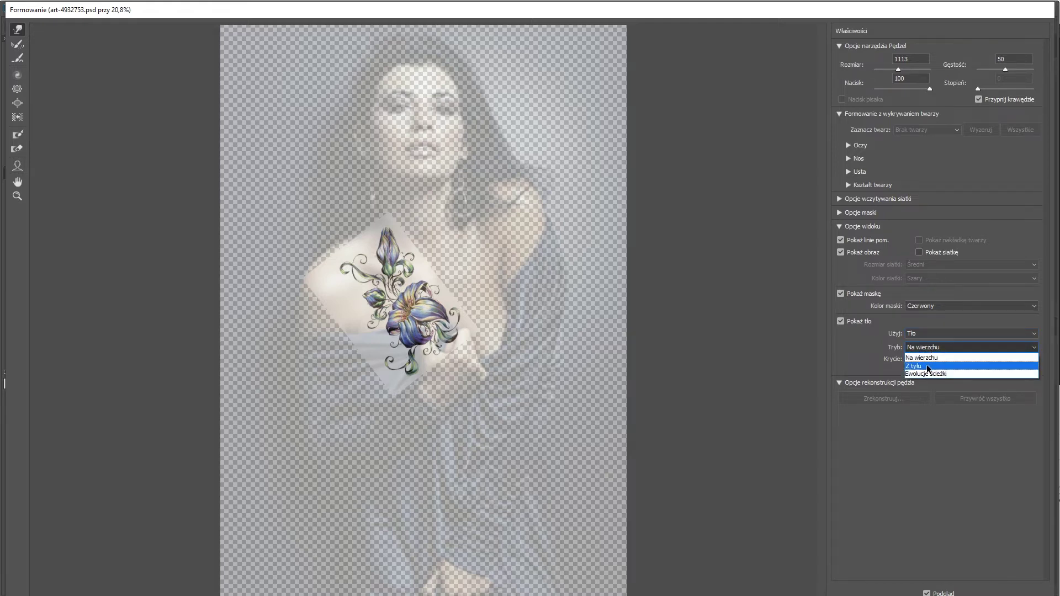
left_click(930, 365)
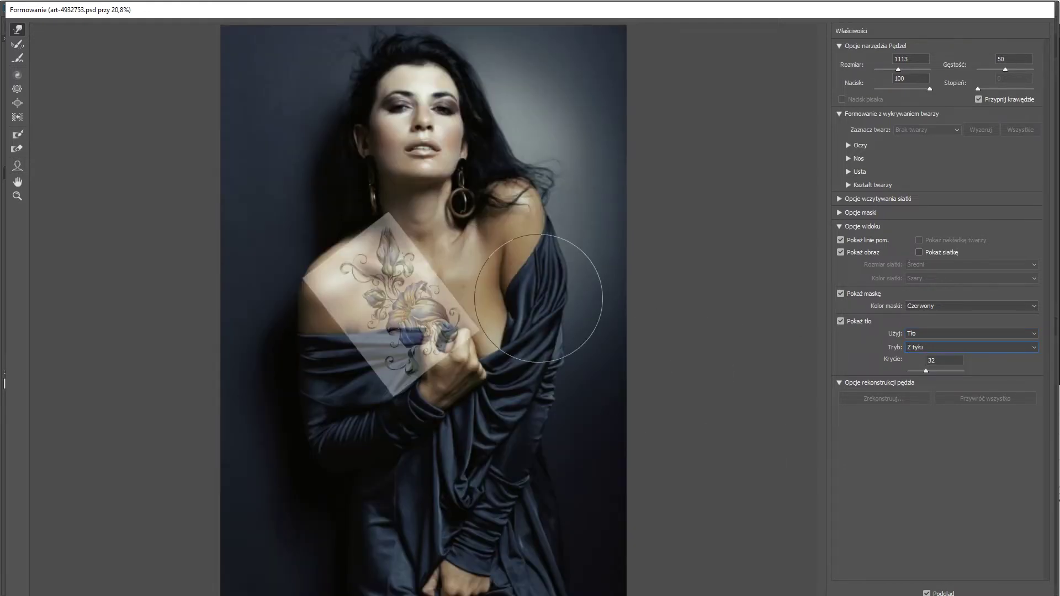
- Raise the Liquify backdrop opacity to about 50 and zoom in on the chest
mouse_move(926, 371)
left_mouse_down()
mouse_move(964, 371)
mouse_move(936, 371)
left_mouse_up()
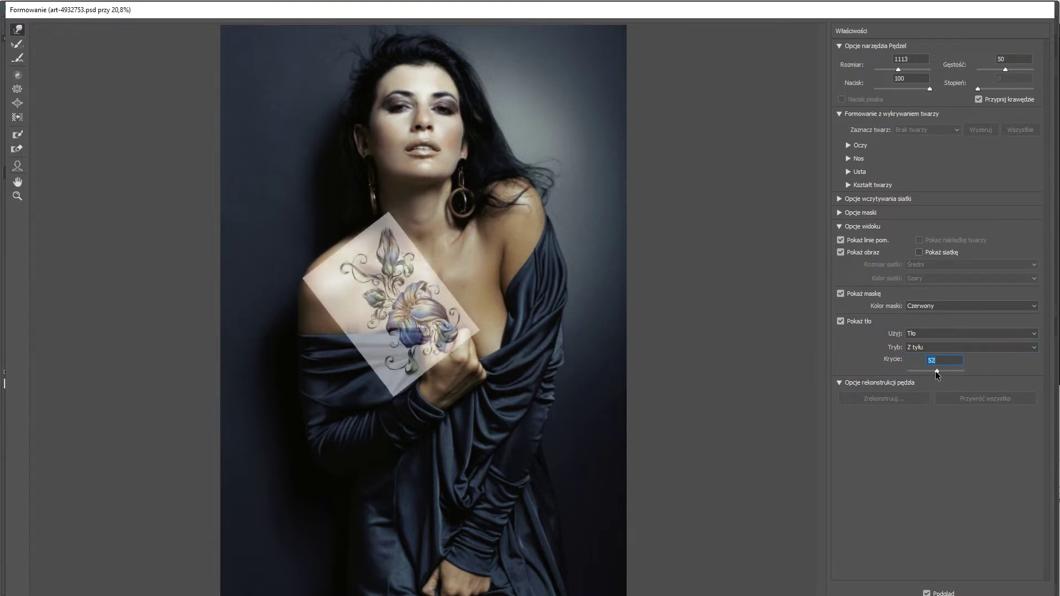
left_click_drag(936, 371, 936, 374)
key("ctrl+plus")
key("ctrl+plus")
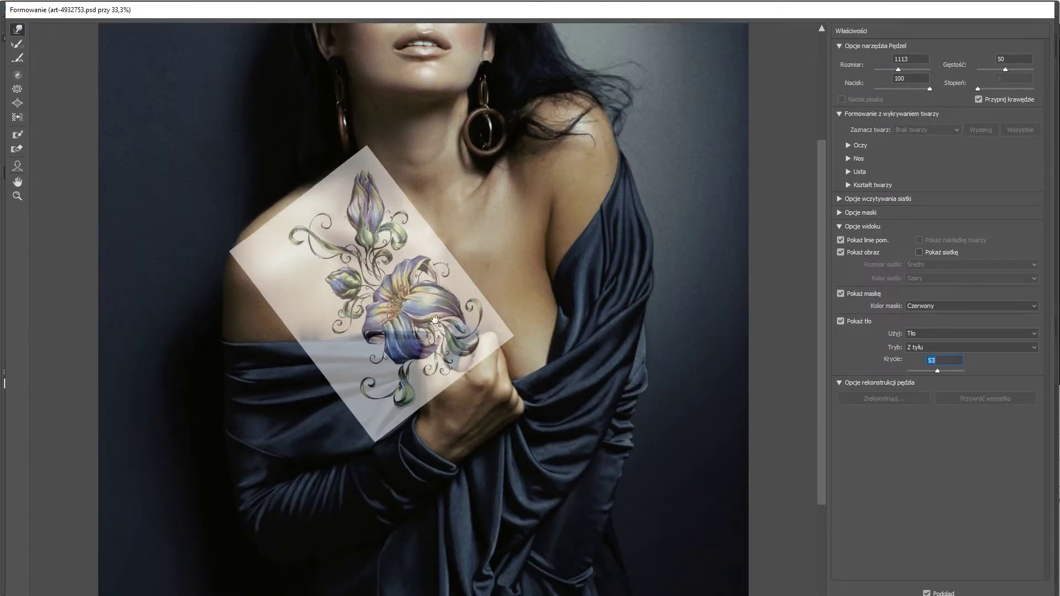
left_click_drag(435, 320, 436, 342)
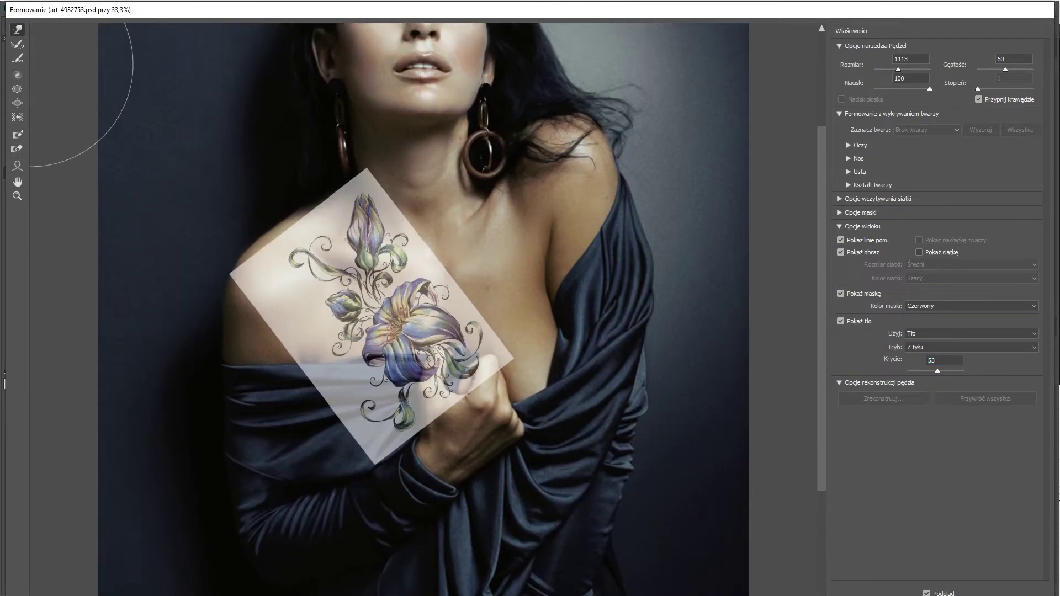
- Forward Warp the flower to the chest curve at about half pressure and apply Liquify
left_click(19, 32)
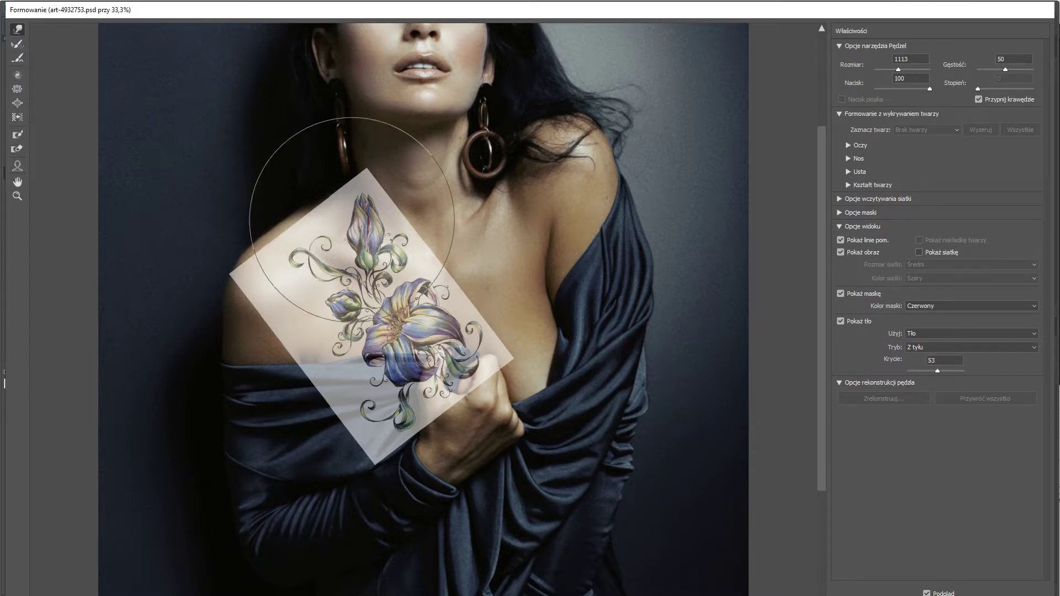
left_click_drag(361, 204, 339, 213)
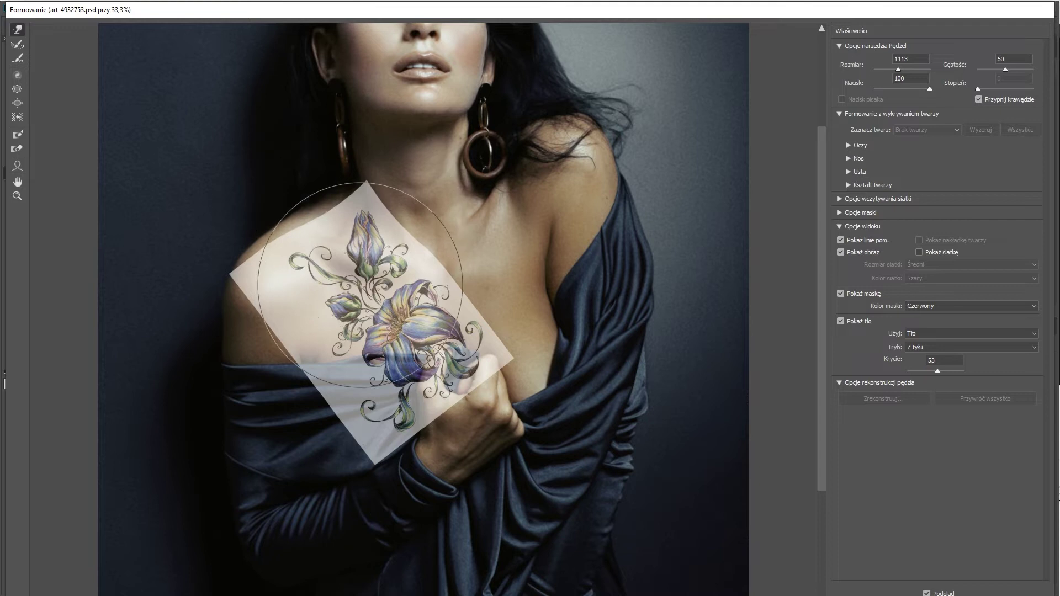
left_click(14, 120)
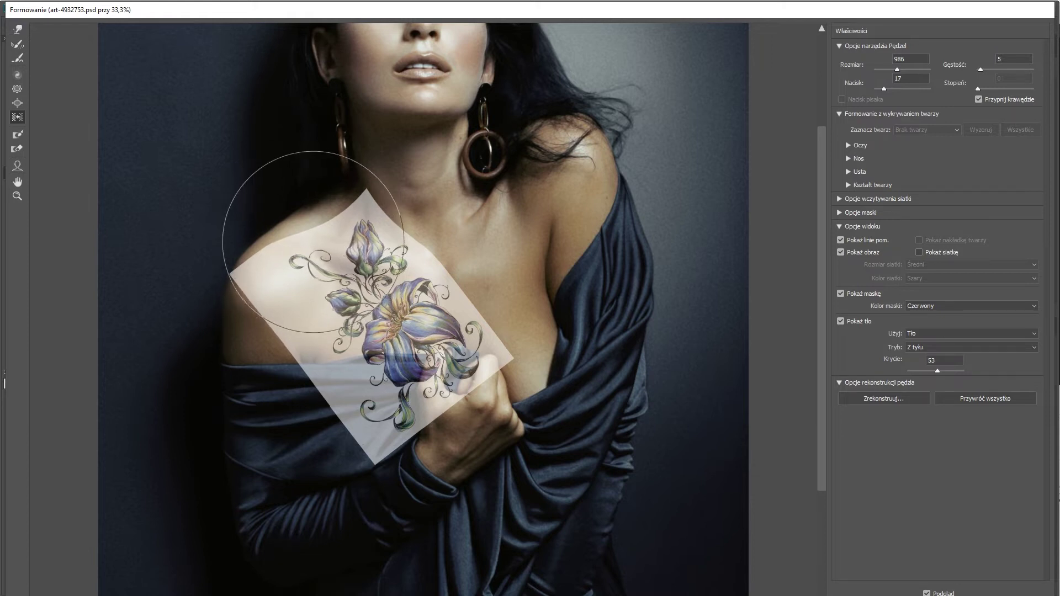
left_click(17, 31)
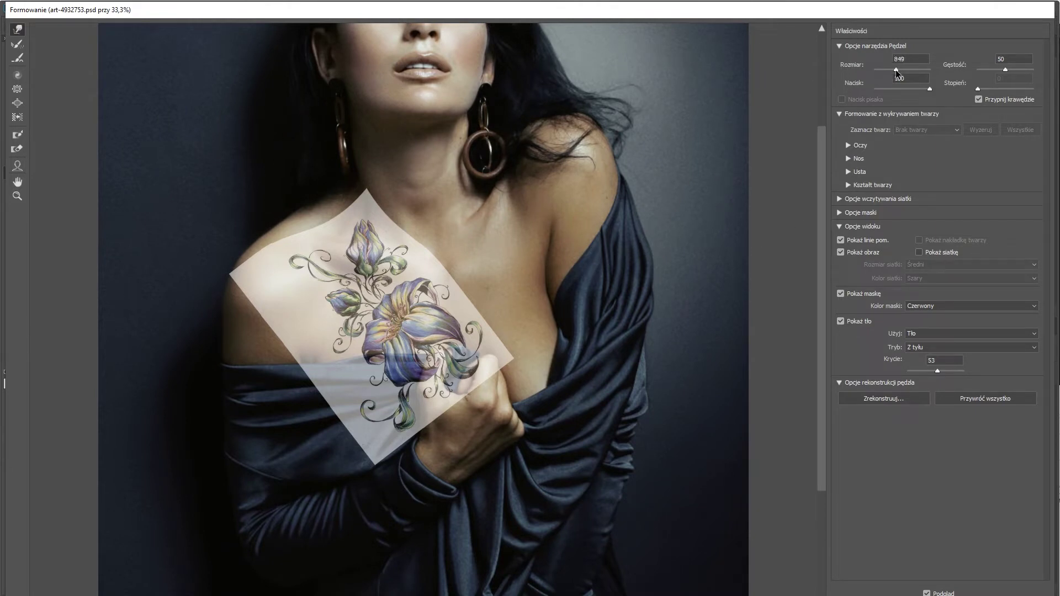
left_click_drag(930, 89, 898, 89)
mouse_move(369, 231)
left_mouse_down()
mouse_move(328, 332)
mouse_move(386, 392)
mouse_move(358, 284)
left_mouse_up()
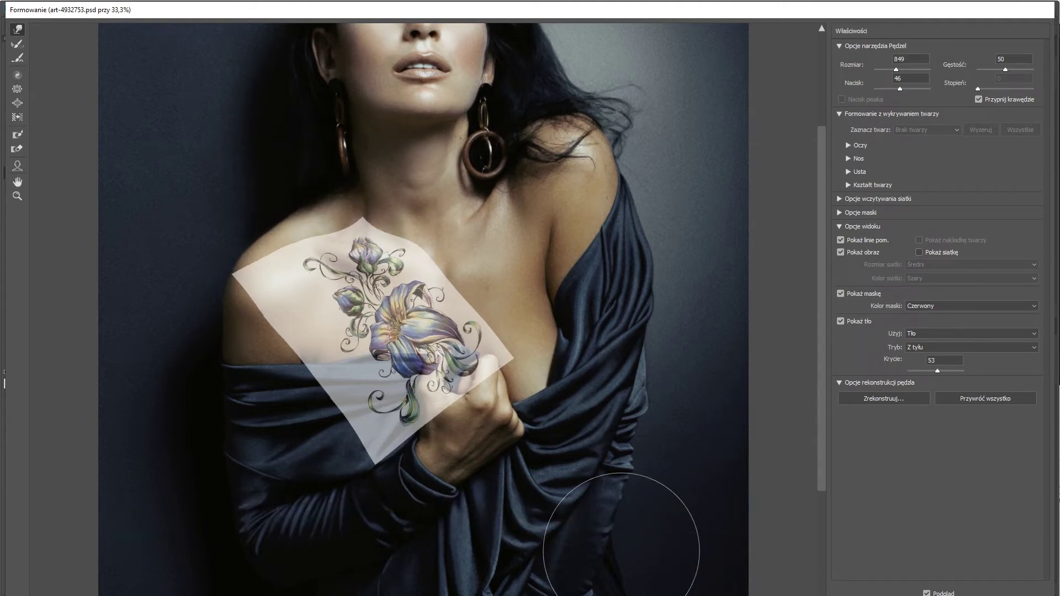
key("Return")
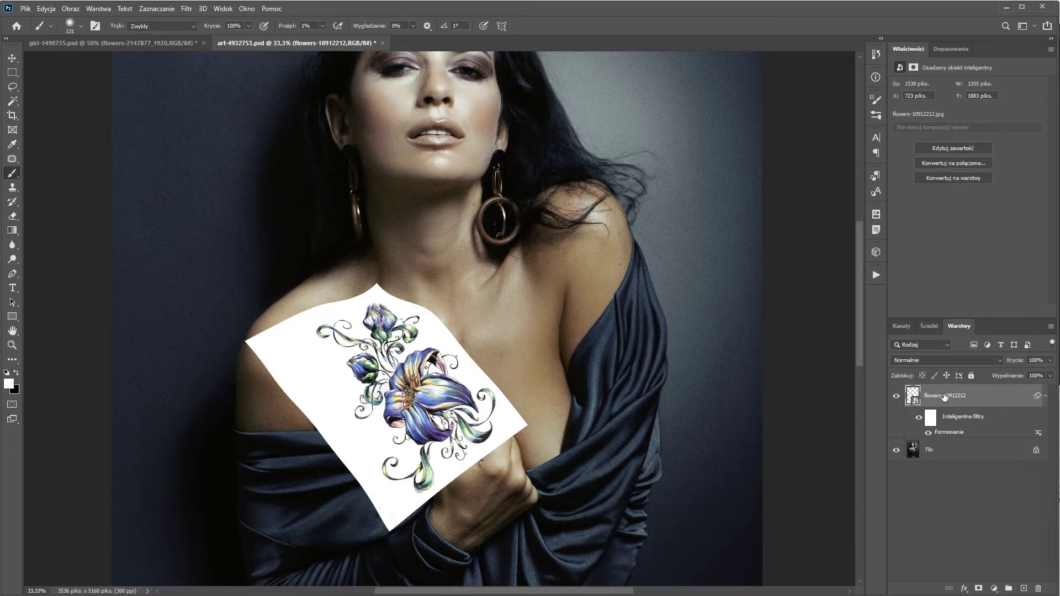
- Set the flowers layer blend mode to Pomnóż (Multiply) and zoom around to check the tattoo
left_click(958, 361)
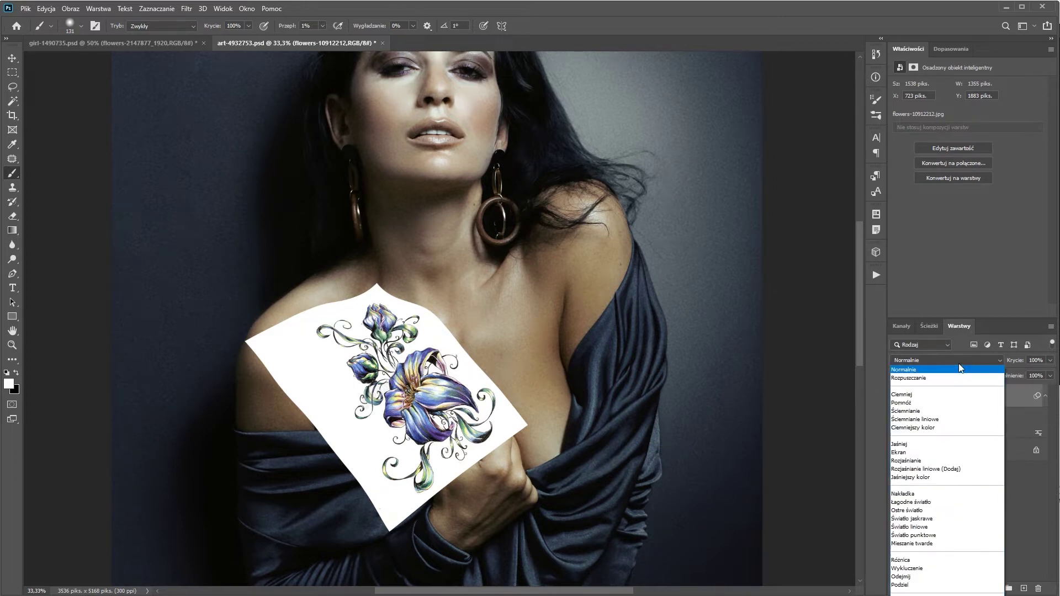
left_click(958, 404)
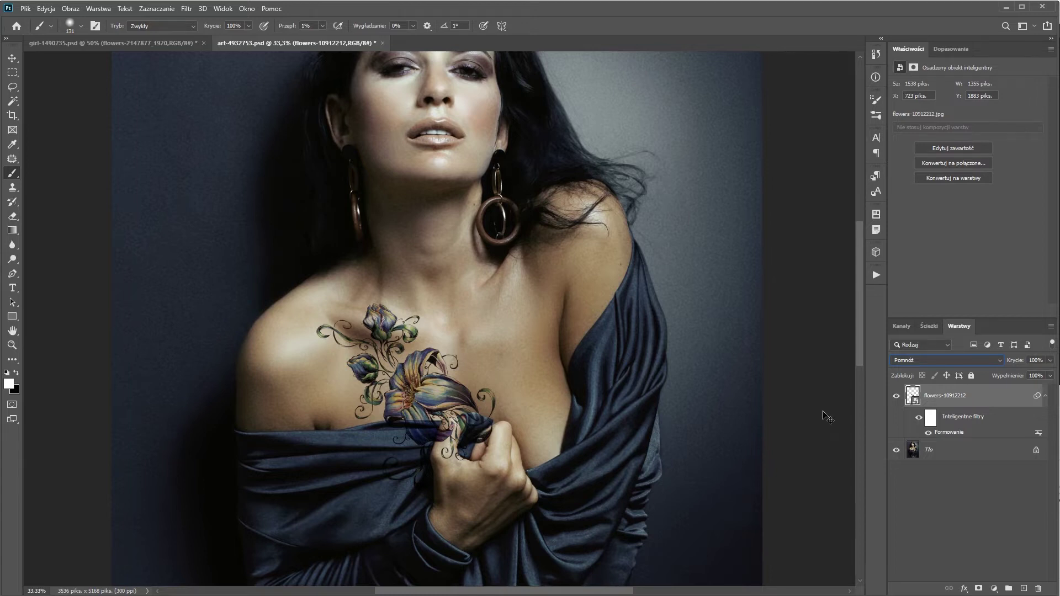
key("ctrl+plus")
key("ctrl+plus")
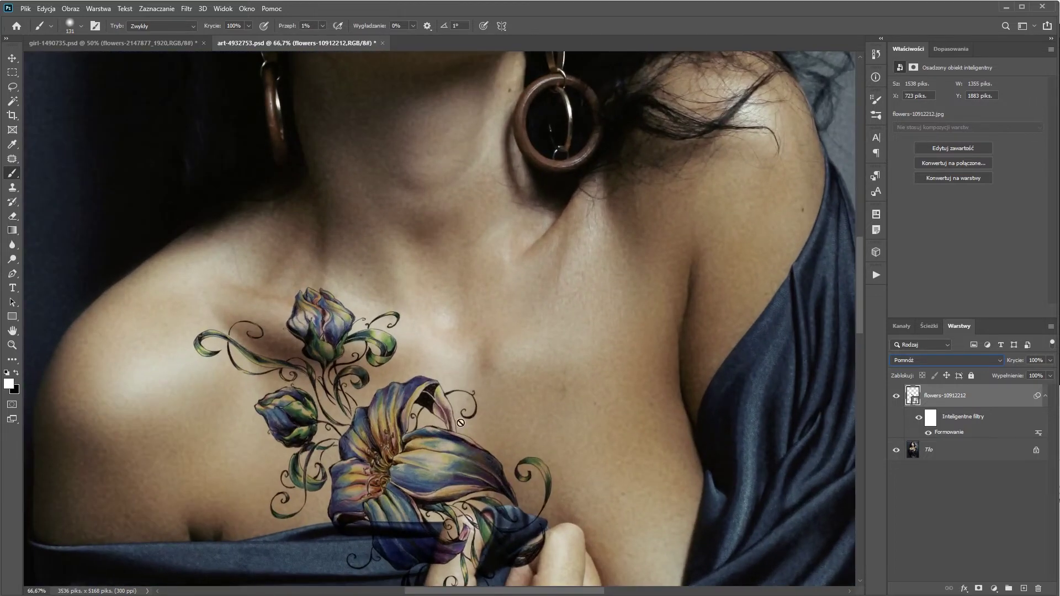
left_click_drag(491, 475, 472, 395)
key("ctrl+minus")
key("ctrl+minus")
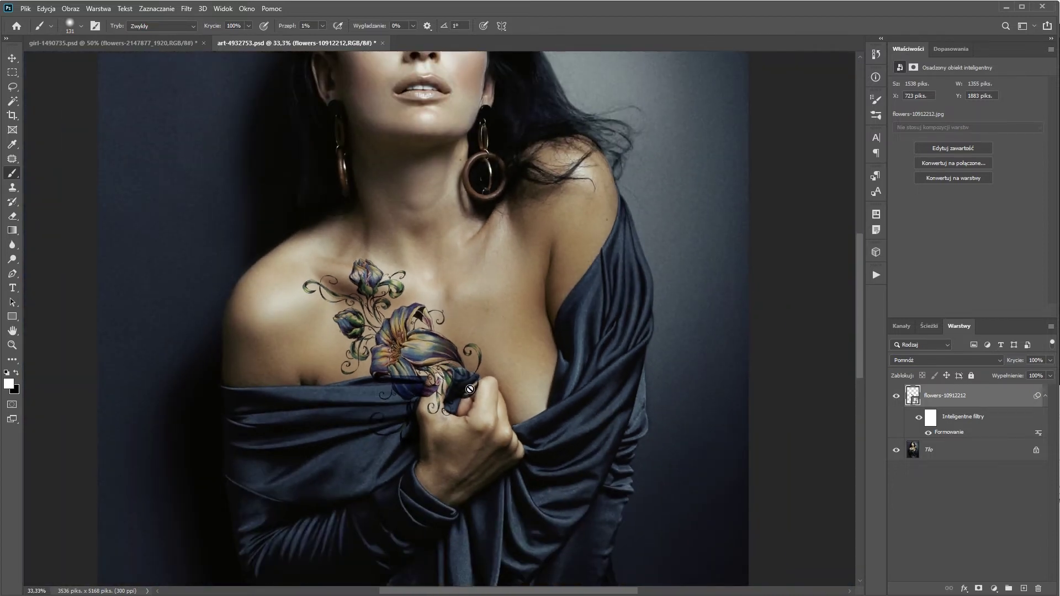
key("ctrl+plus")
key("ctrl+plus")
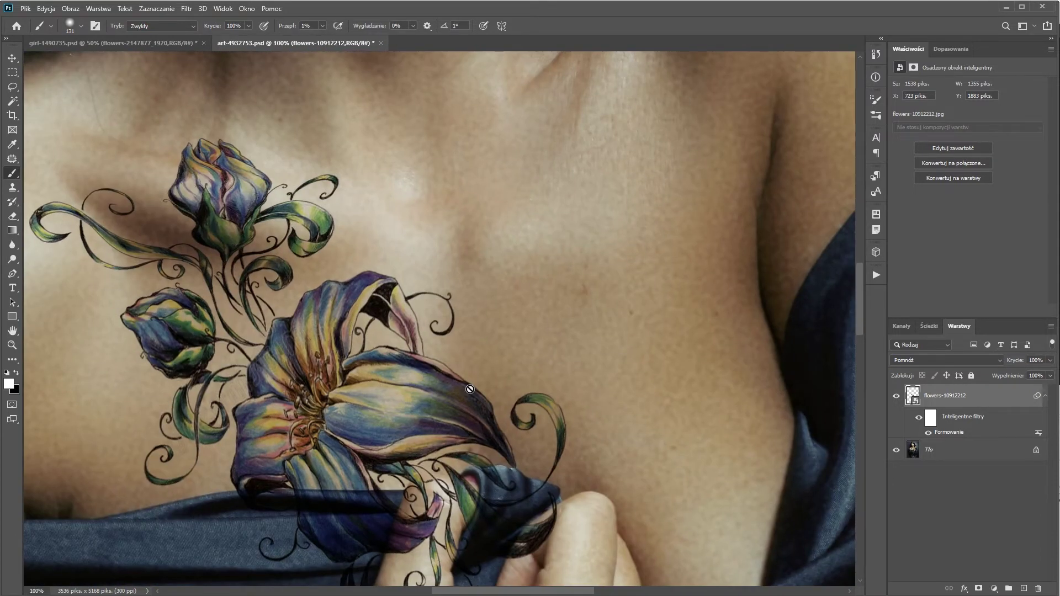
key("ctrl+minus")
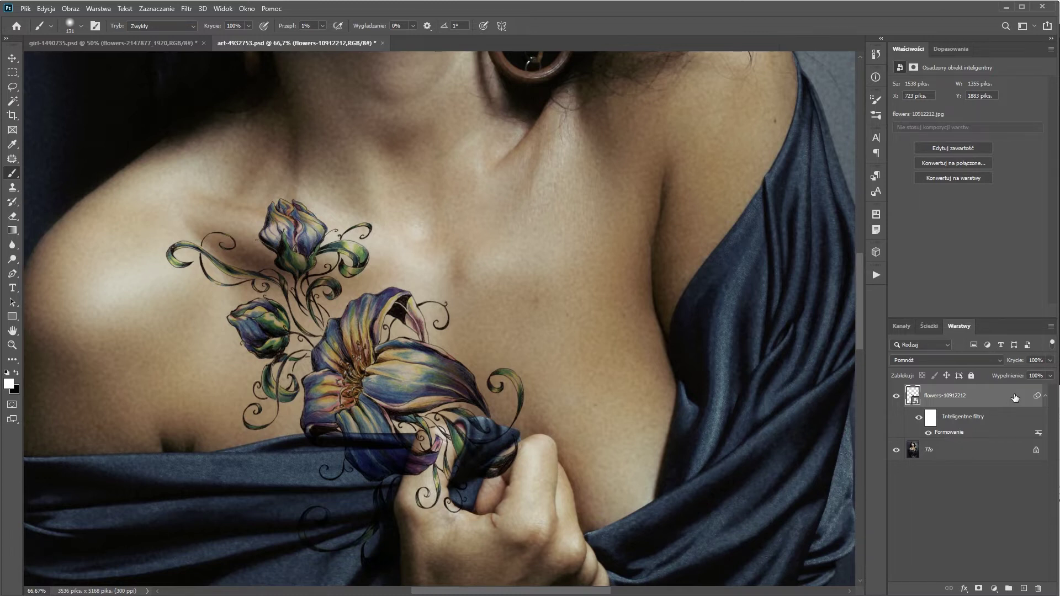
double_click(953, 396)
key("Return")
- Split the Warstwa pod spodem white slider to about 140/200 in the flower layer's Opcje mieszania
right_click(1003, 398)
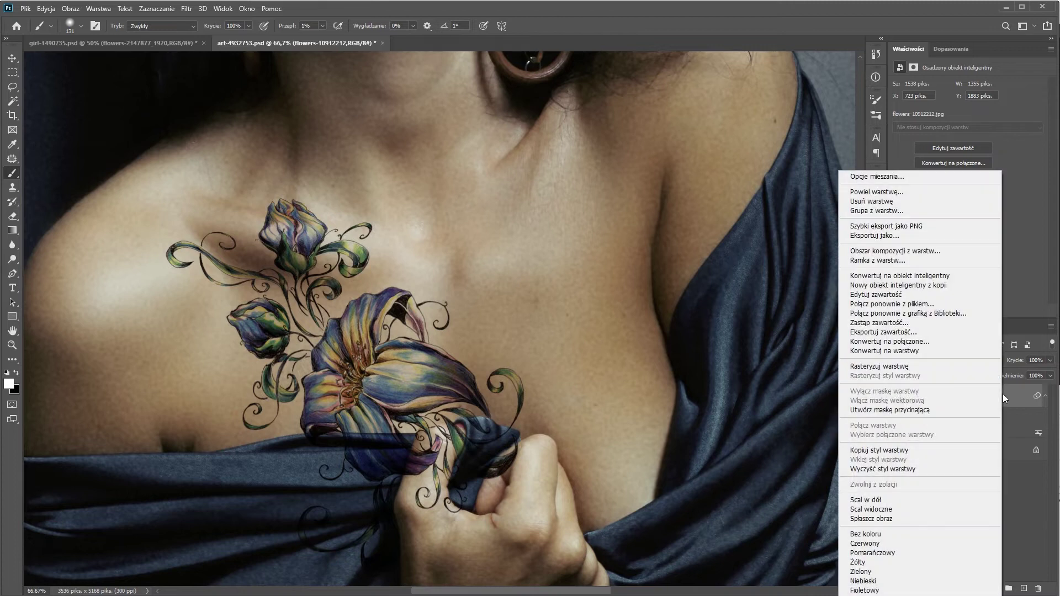
left_click(895, 182)
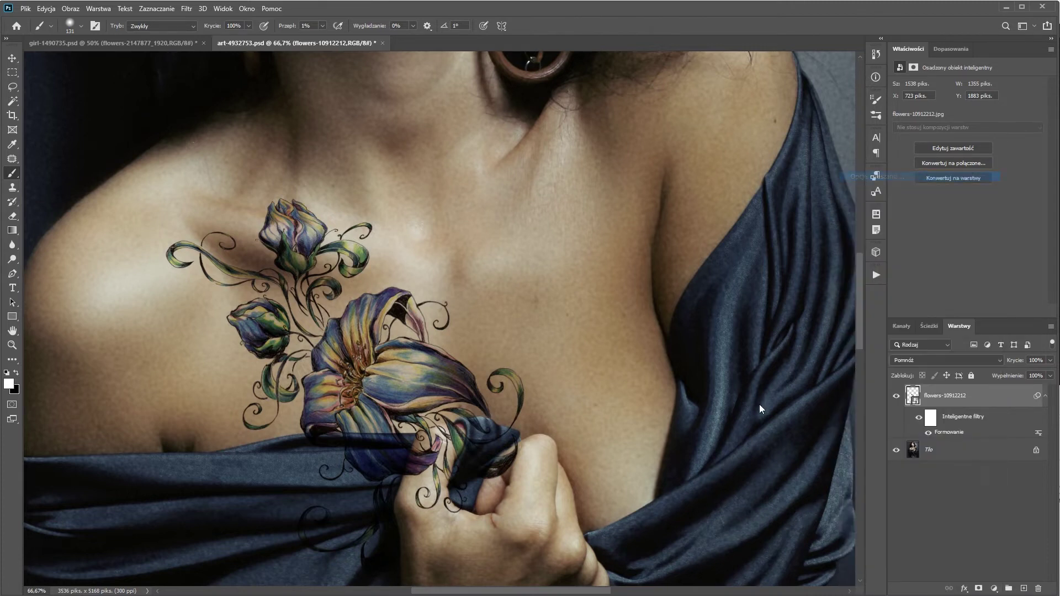
left_click_drag(777, 62, 647, 109)
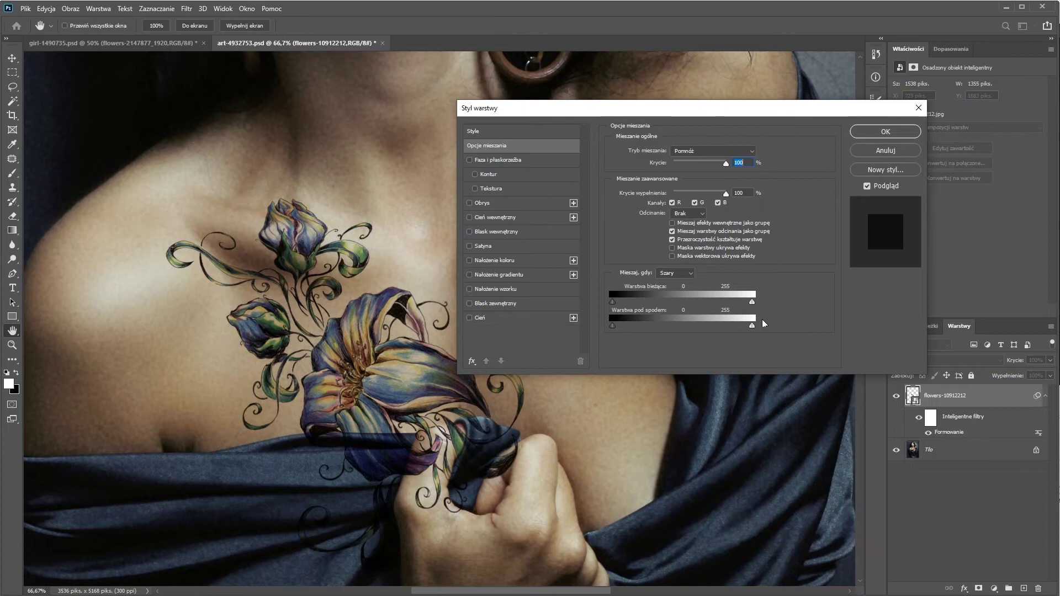
left_click_drag(735, 325, 701, 326)
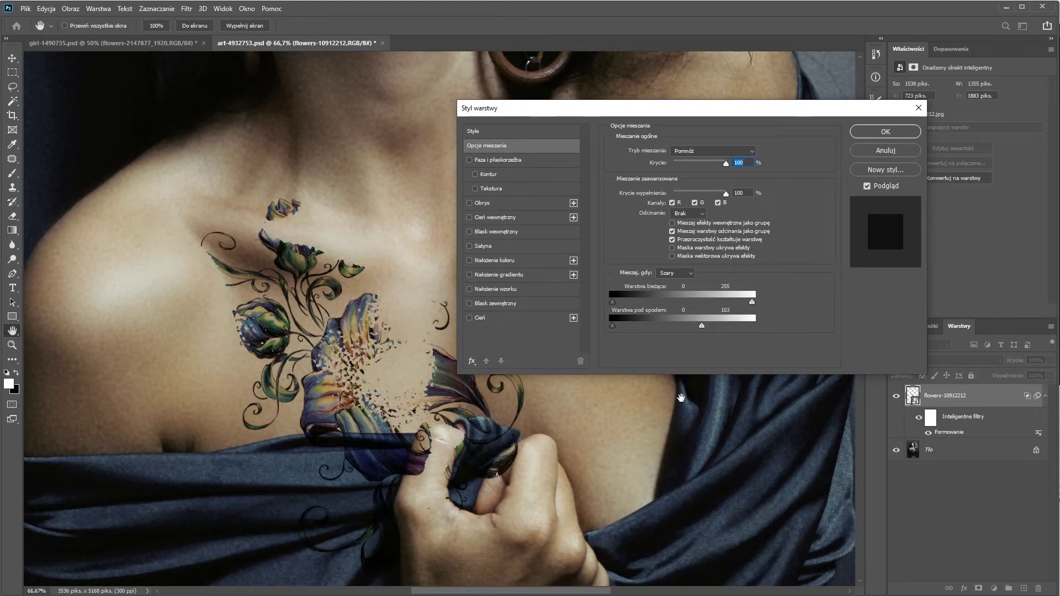
key("alt")
left_click_drag(705, 327, 724, 327)
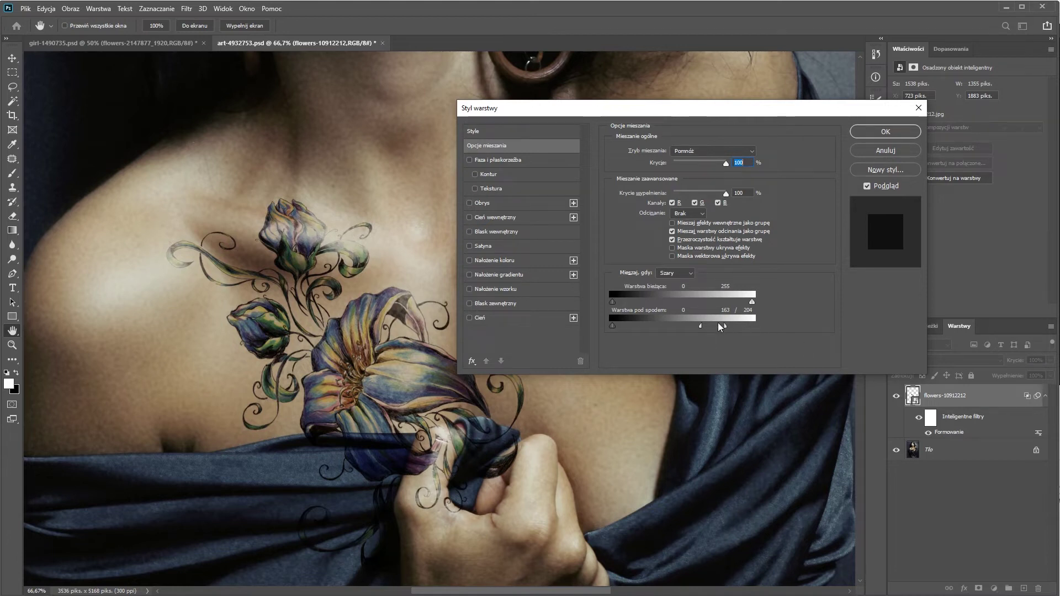
left_click_drag(728, 325, 721, 325)
left_click_drag(701, 325, 691, 329)
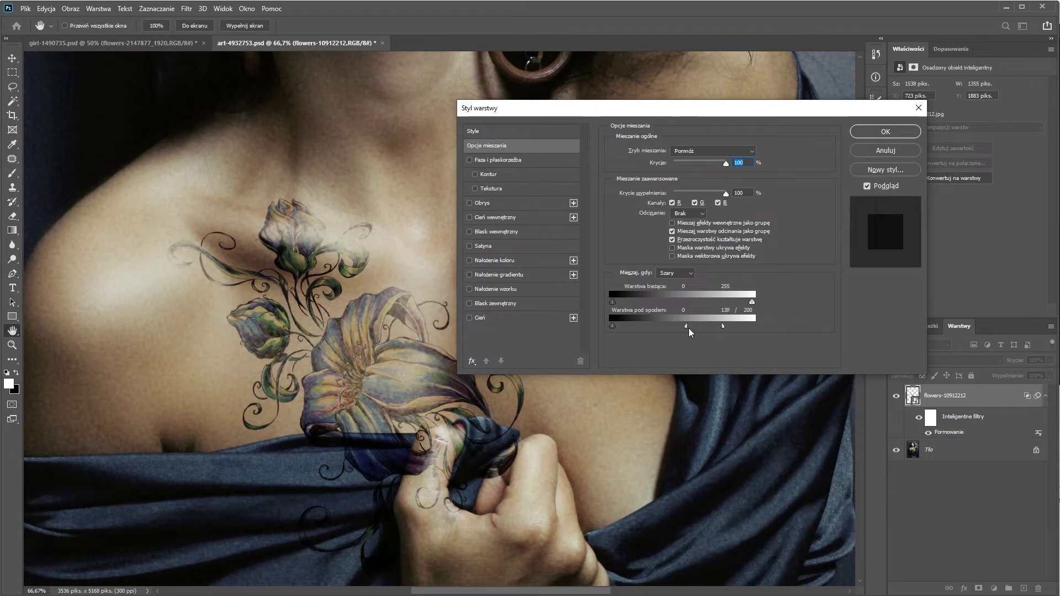
left_click_drag(691, 330, 689, 330)
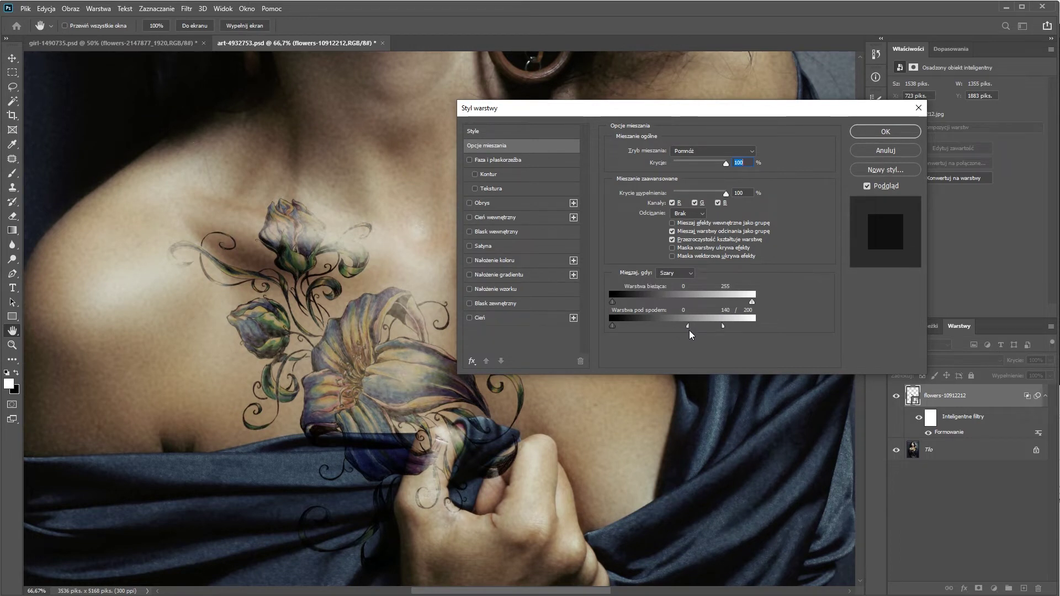
- Confirm the blending options and add a layer mask to the flower layer
left_click(866, 130)
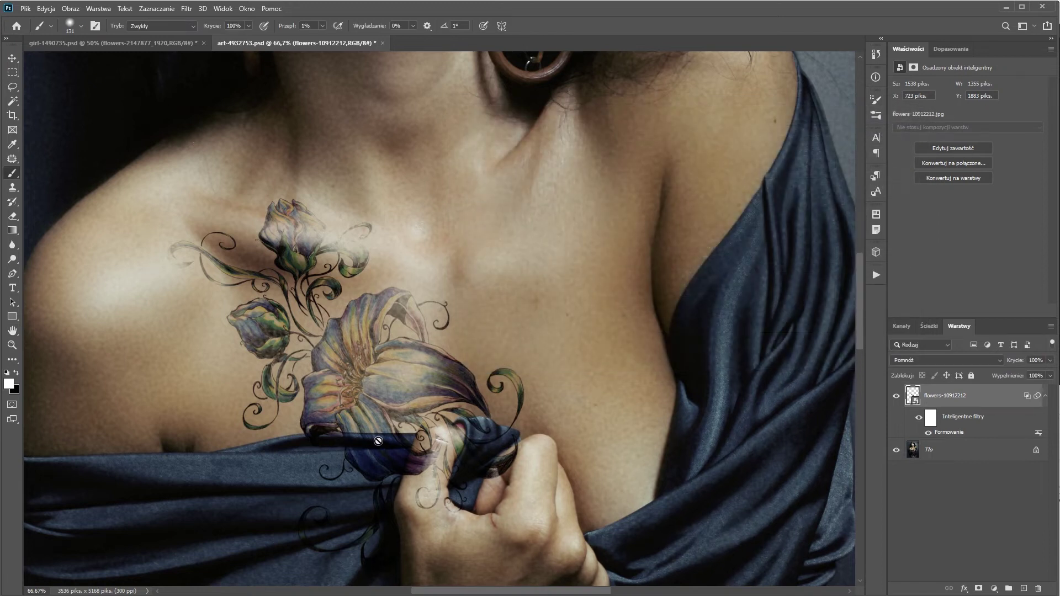
left_click_drag(464, 508, 485, 425)
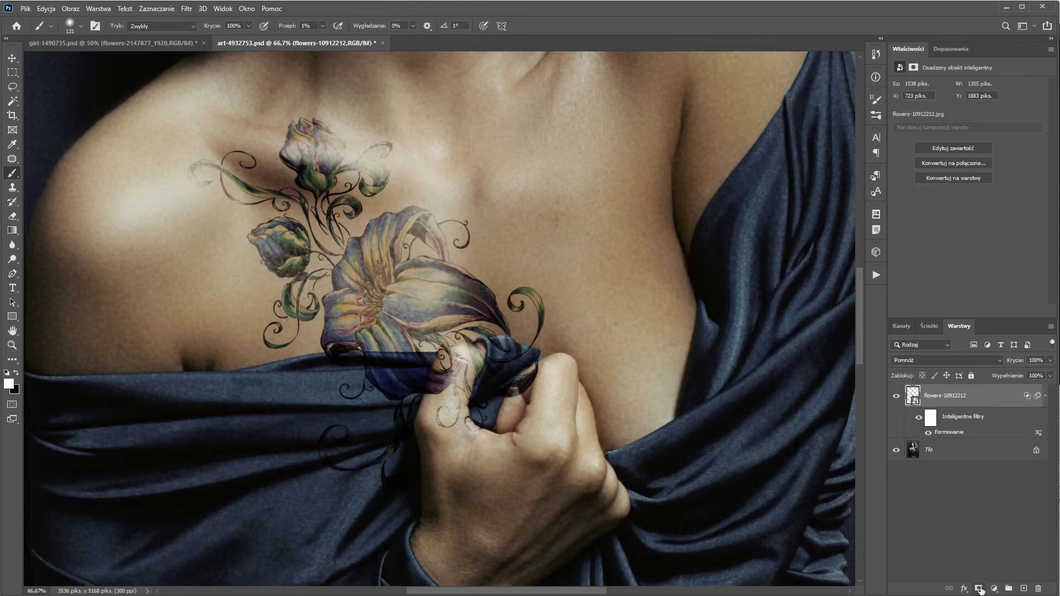
left_click(979, 589)
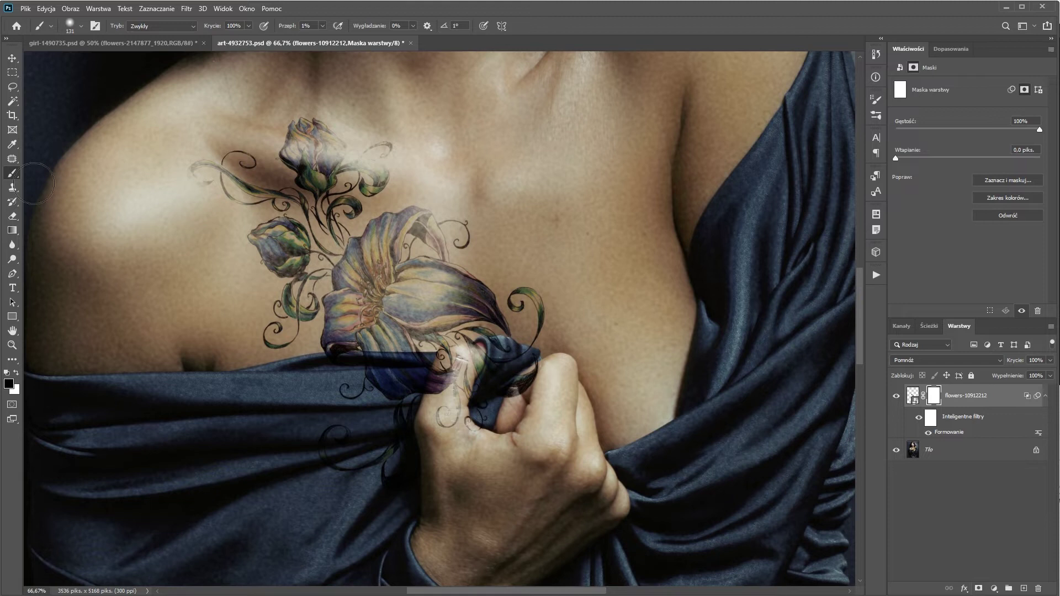
- Set foreground colour 010101, brush Flow 100%, and a hard round brush
left_click(7, 374)
left_click(7, 375)
left_click(9, 385)
type("010101")
left_click(945, 117)
left_click_drag(284, 27, 335, 27)
right_click(548, 271)
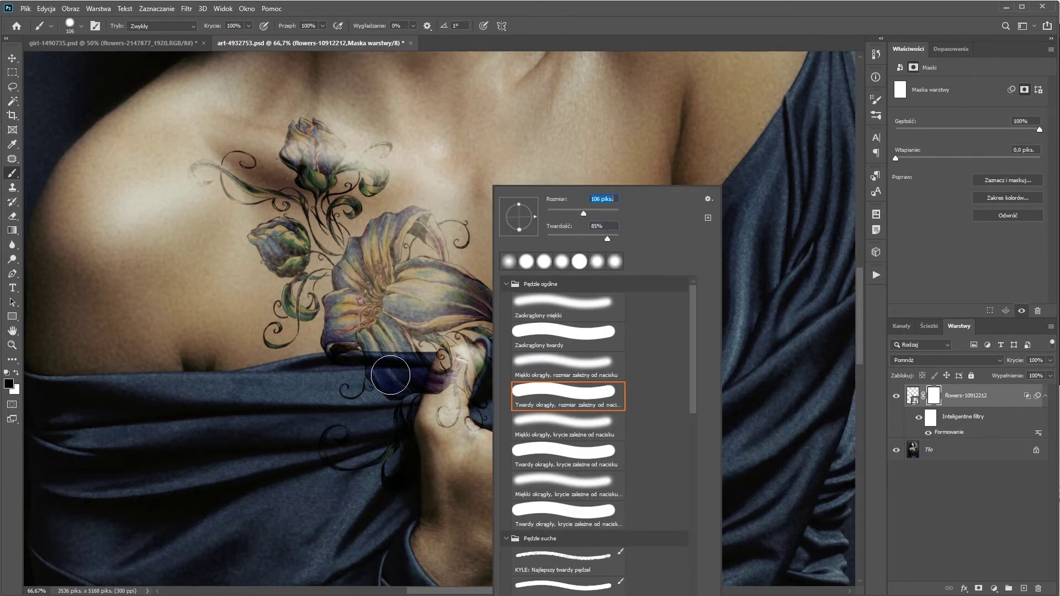
key("Return")
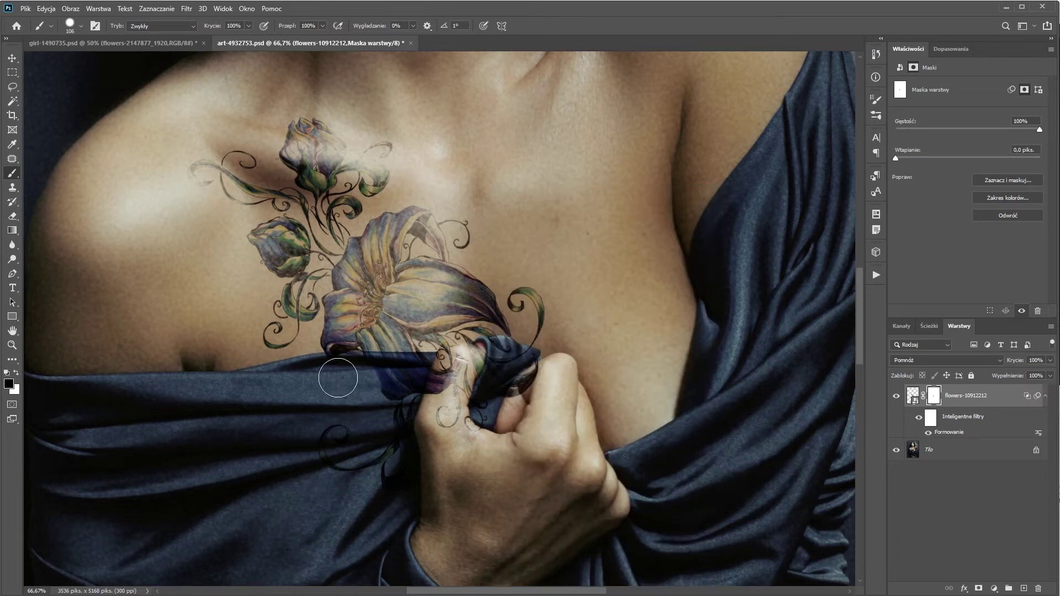
key("ctrl+1")
mouse_move(350, 372)
left_mouse_down()
mouse_move(358, 337)
mouse_move(471, 354)
left_mouse_up()
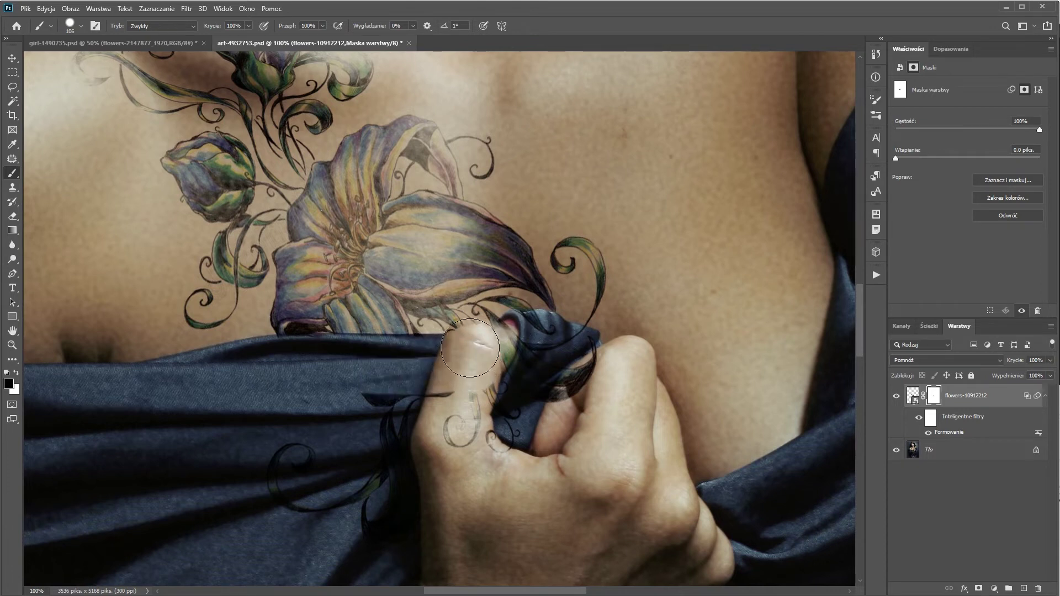
mouse_move(471, 355)
left_mouse_down()
mouse_move(569, 353)
mouse_move(497, 425)
mouse_move(369, 423)
mouse_move(265, 510)
mouse_move(374, 505)
left_mouse_up()
left_click_drag(476, 166, 452, 156)
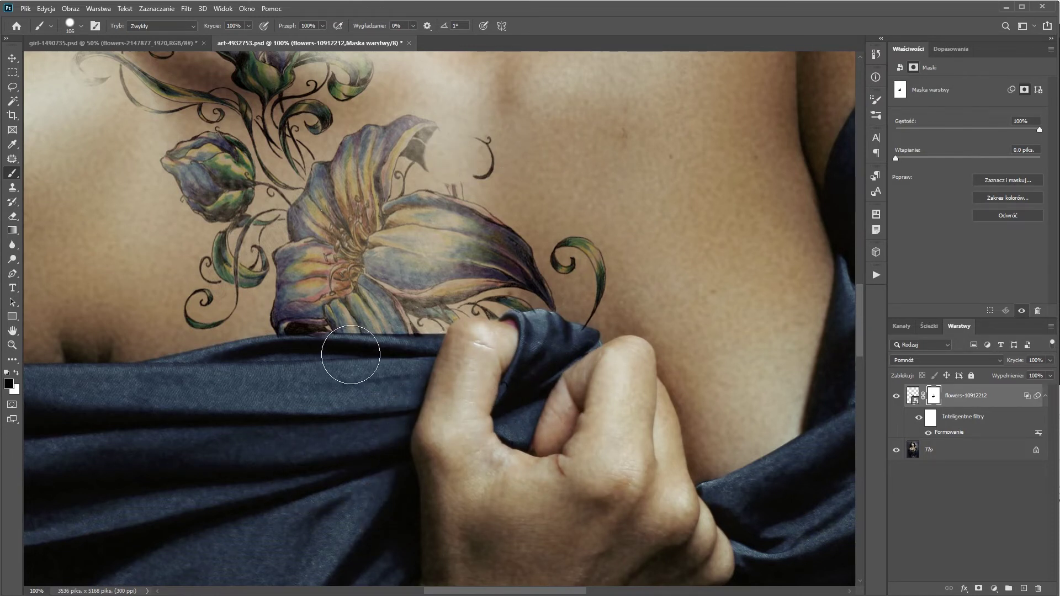
left_click(259, 278, "shift")
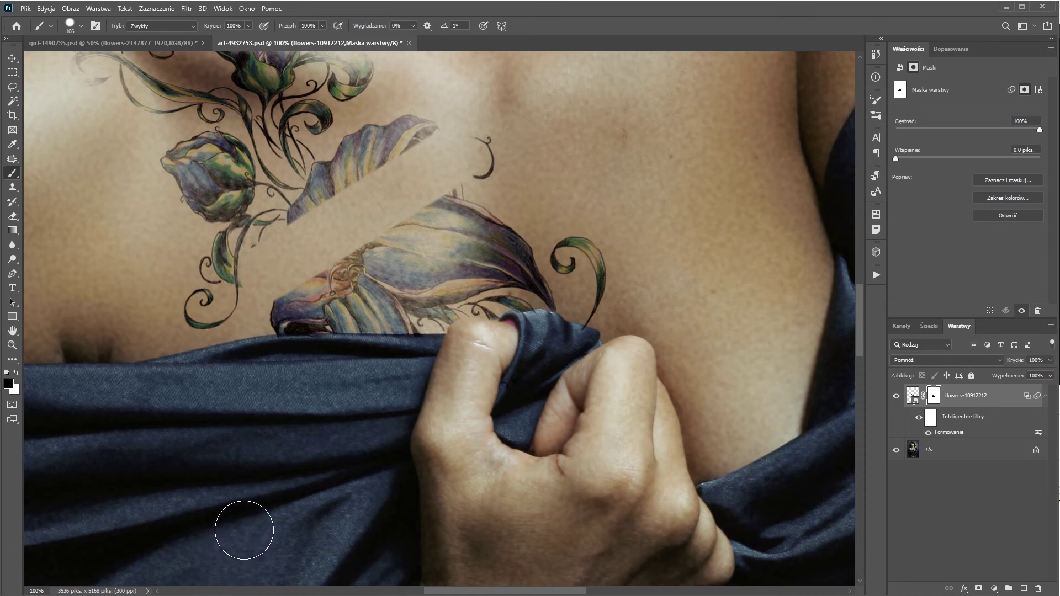
key("ctrl+z")
key("ctrl+z")
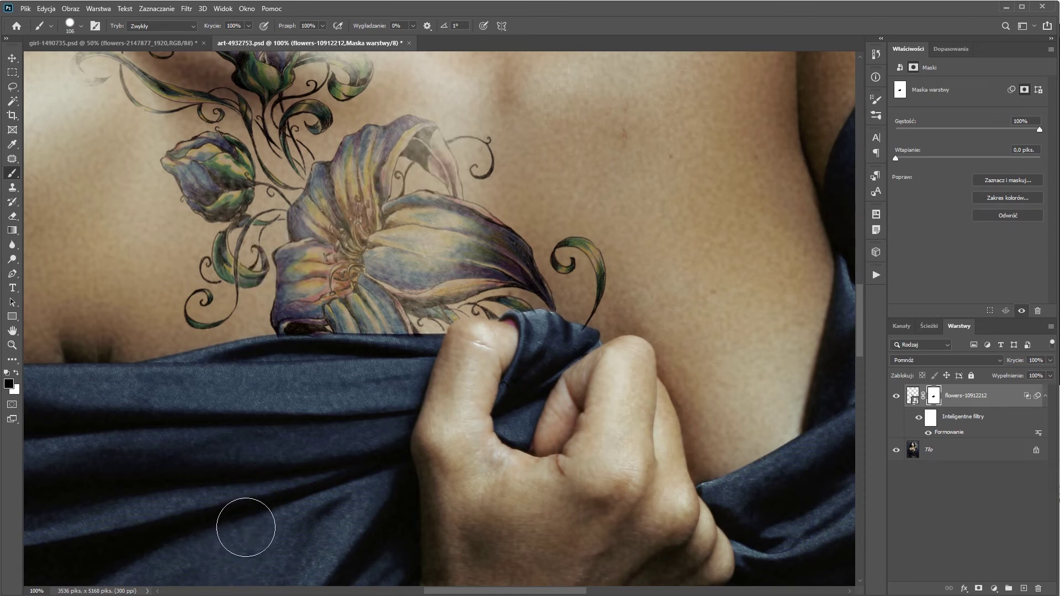
right_click(345, 364, "alt")
key("ctrl+minus")
key("ctrl+minus")
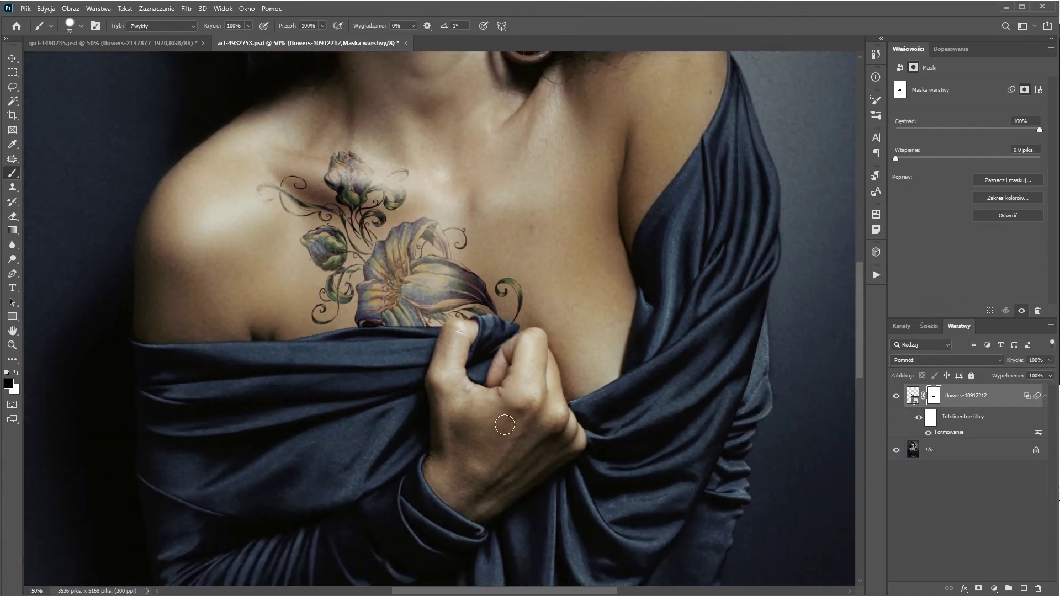
left_click_drag(359, 171, 430, 273)
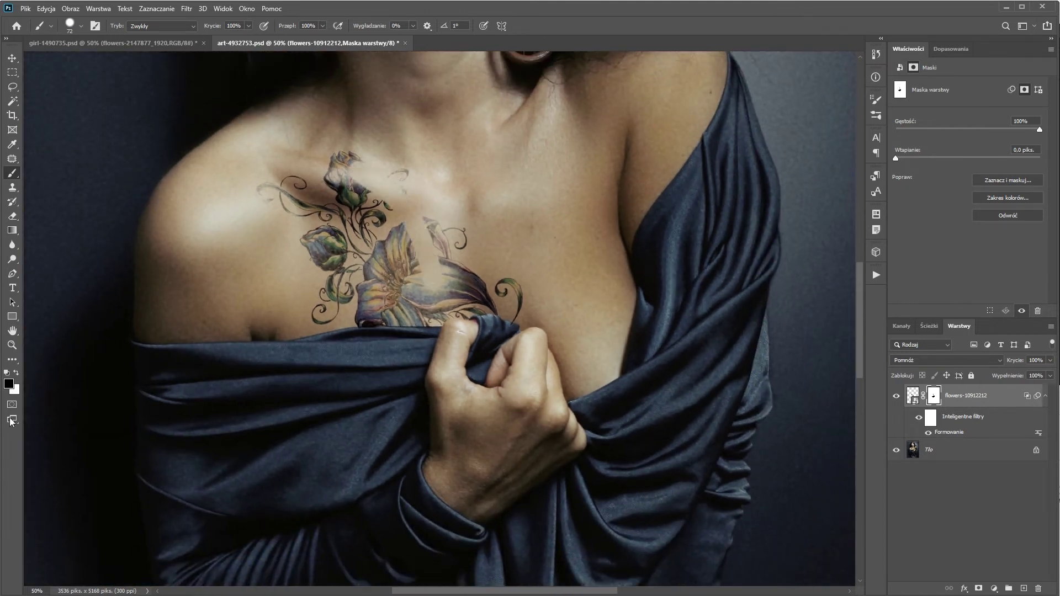
left_click(16, 373)
mouse_move(436, 274)
left_mouse_down()
mouse_move(426, 237)
mouse_move(363, 200)
left_mouse_up()
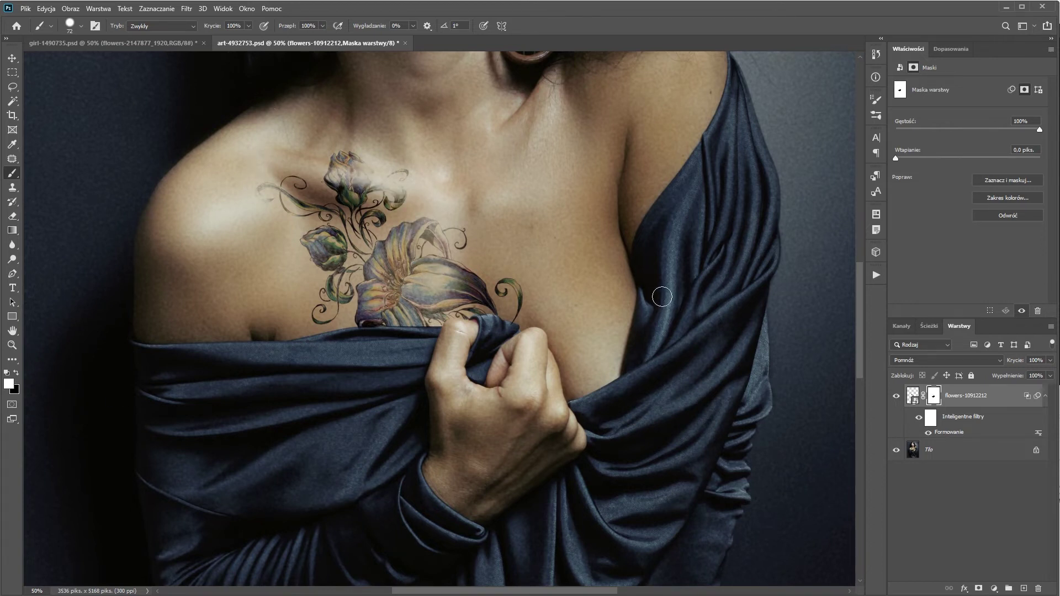
key("ctrl+minus")
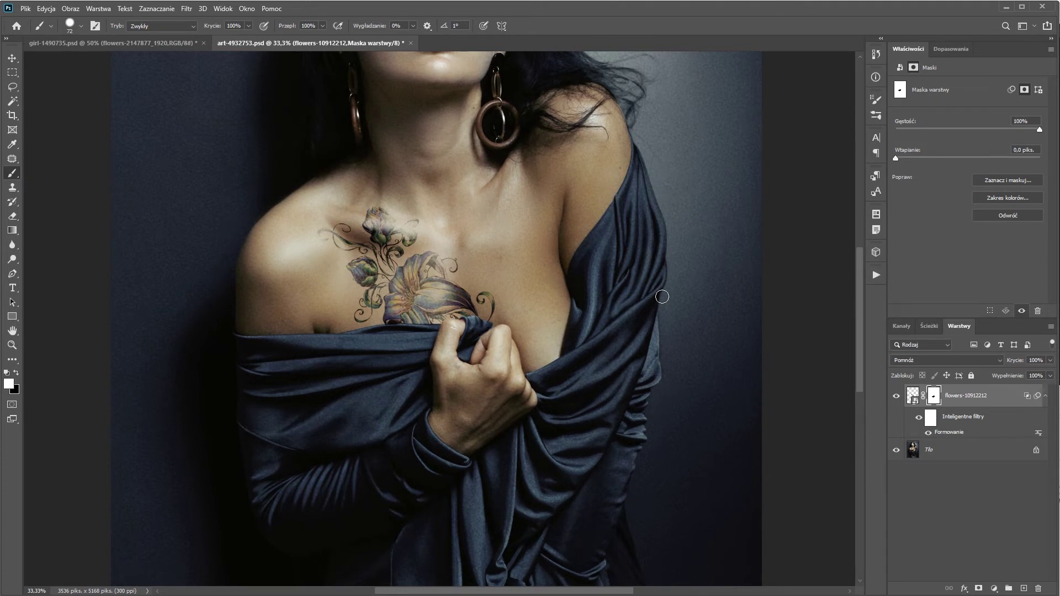
key("ctrl+plus")
key("ctrl+plus")
scroll(580, 332, "up", 1)
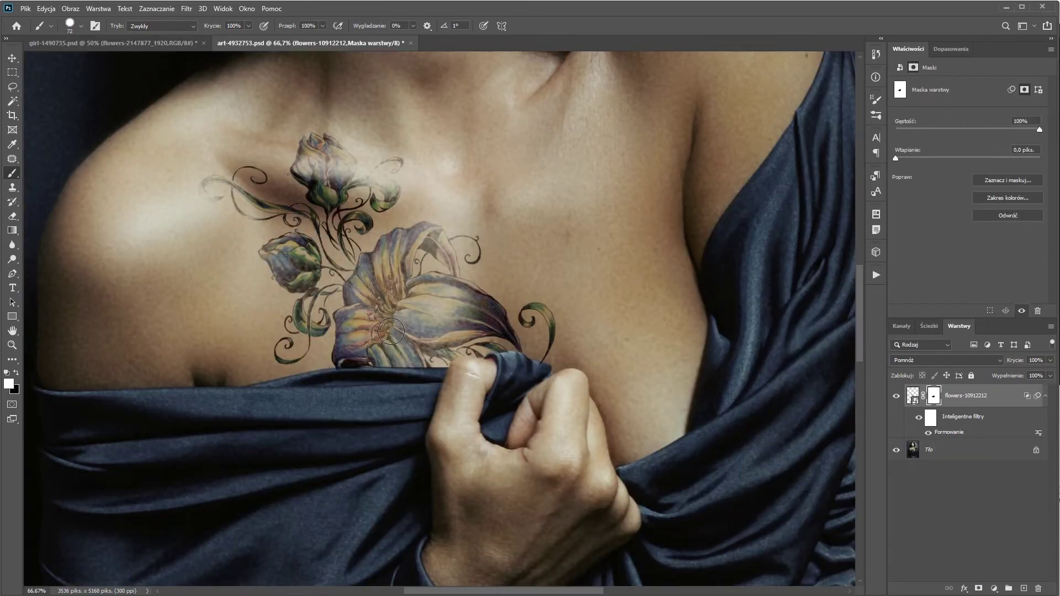
- Apply a 1,3-pixel Gaussian blur (Rozmycie gaussowskie) to the flower tattoo's layer mask
left_click(187, 8)
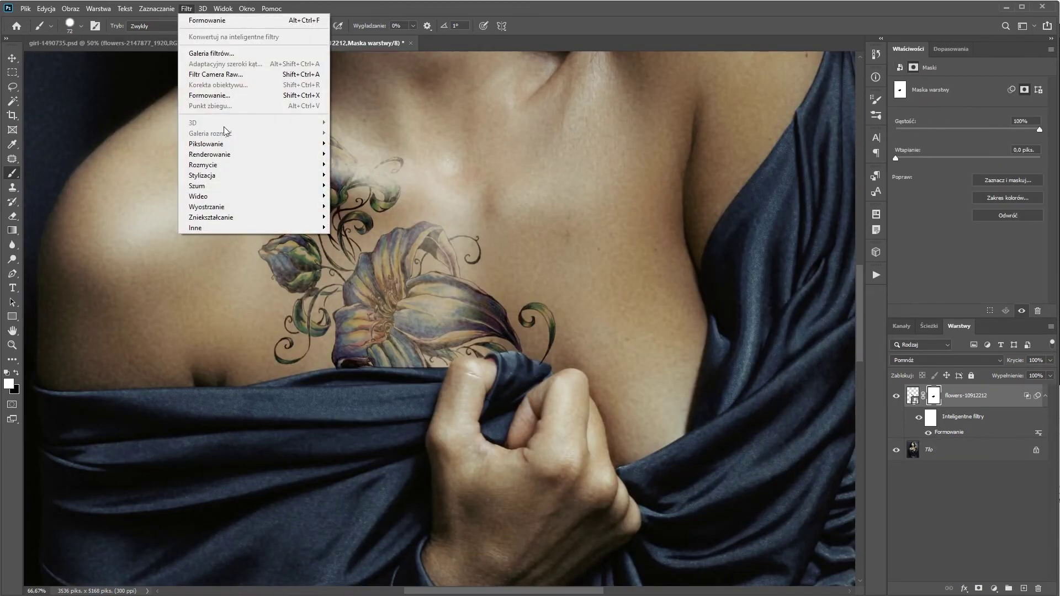
left_click(361, 198)
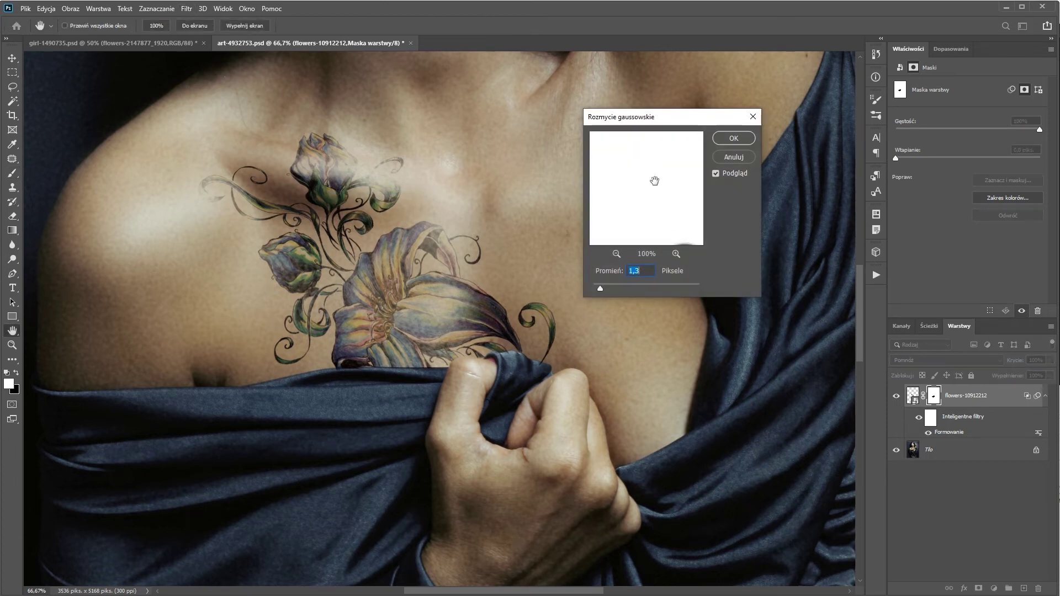
left_click_drag(669, 219, 656, 198)
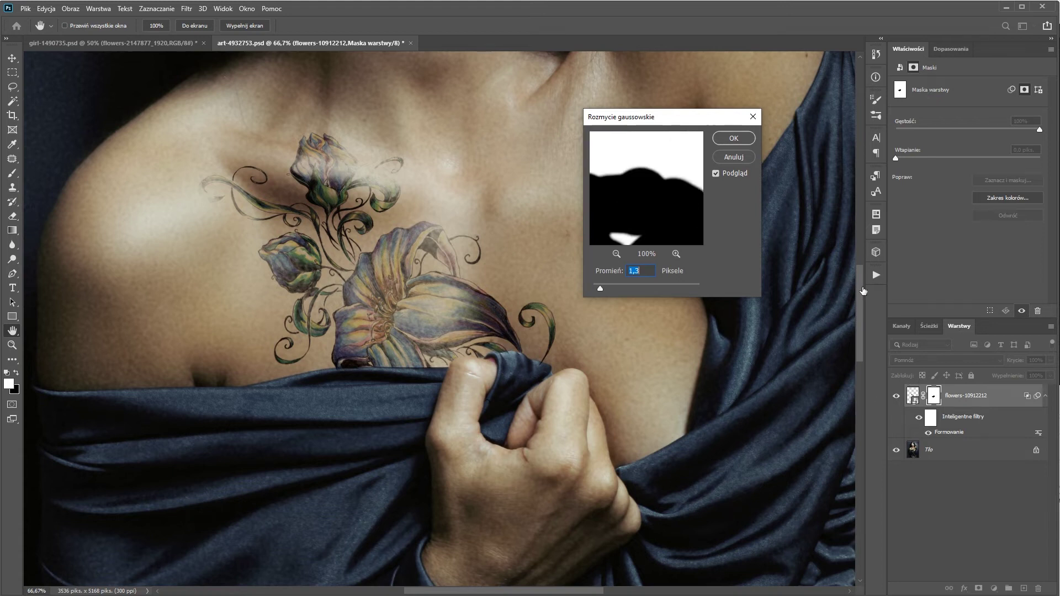
left_click(734, 139)
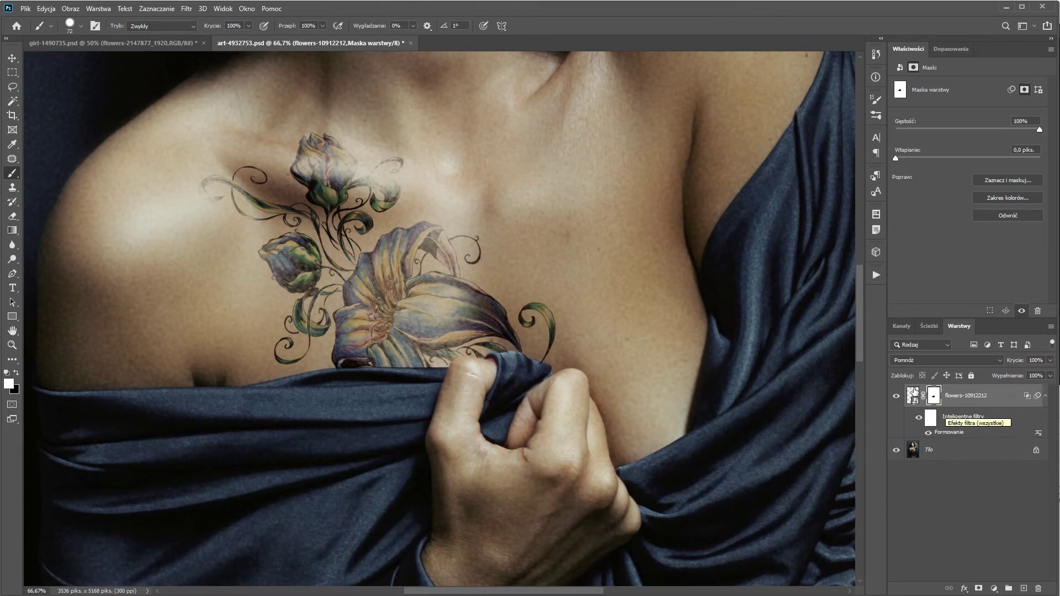
- Add a 1,2-pixel Gaussian blur smart filter to the flower tattoo image, then zoom out
left_click(914, 395)
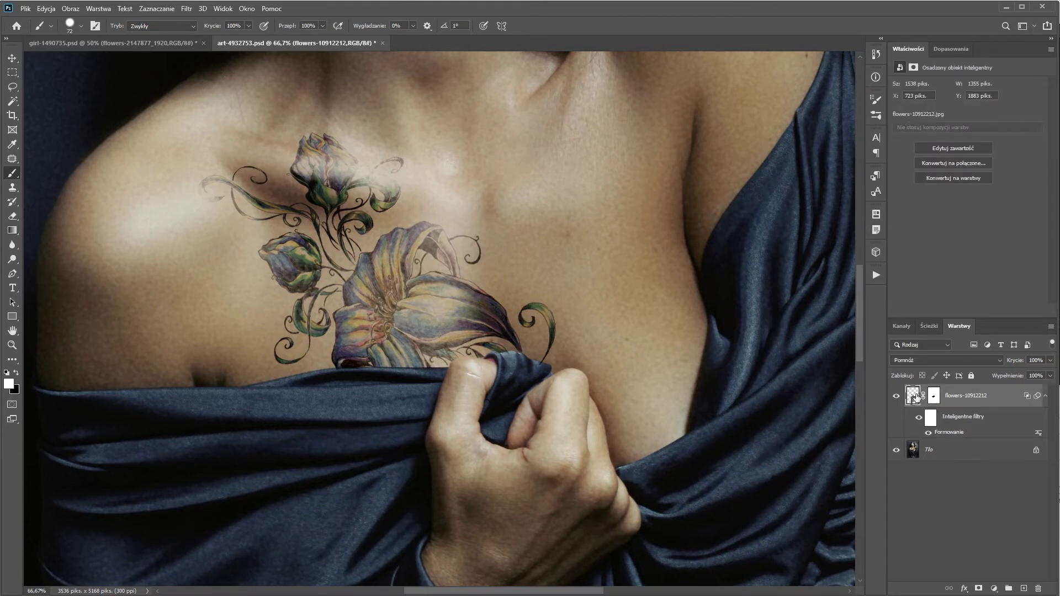
left_click(186, 9)
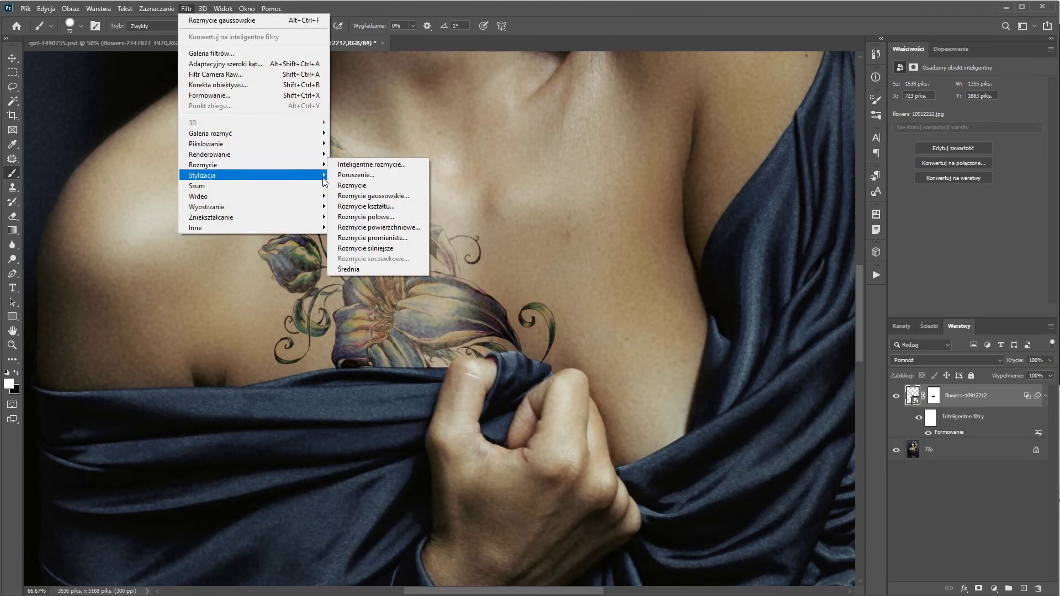
mouse_move(203, 164)
left_click(381, 196)
left_click(428, 264)
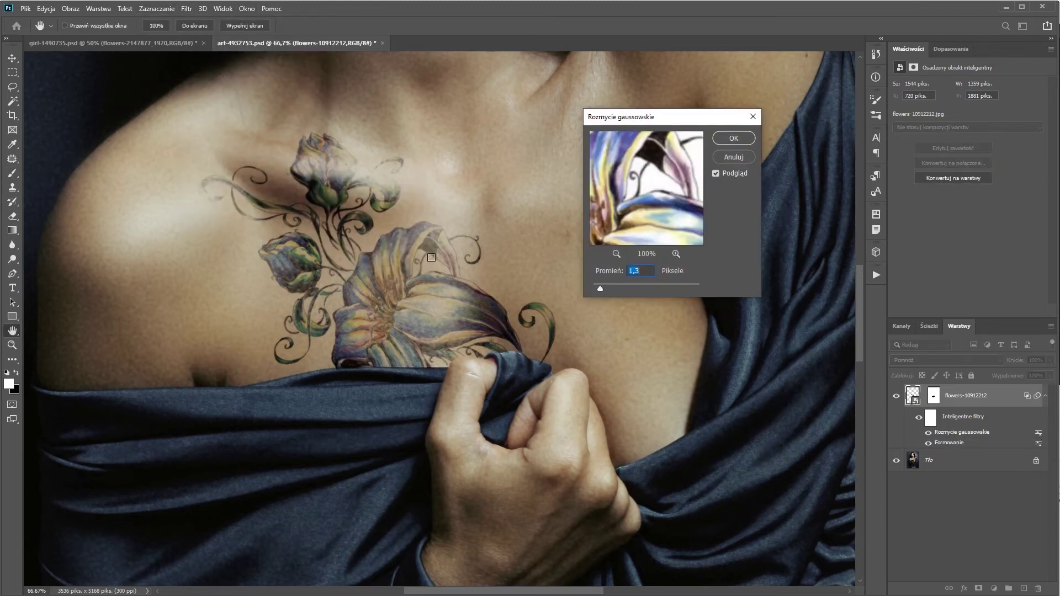
left_click_drag(600, 286, 601, 288)
left_click_drag(601, 289, 601, 289)
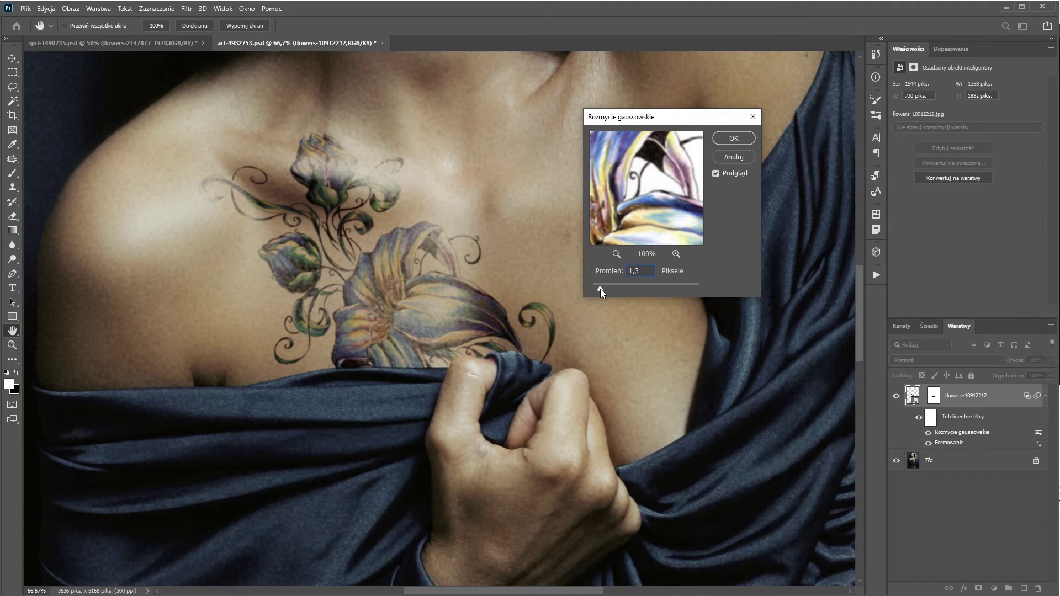
left_click(726, 138)
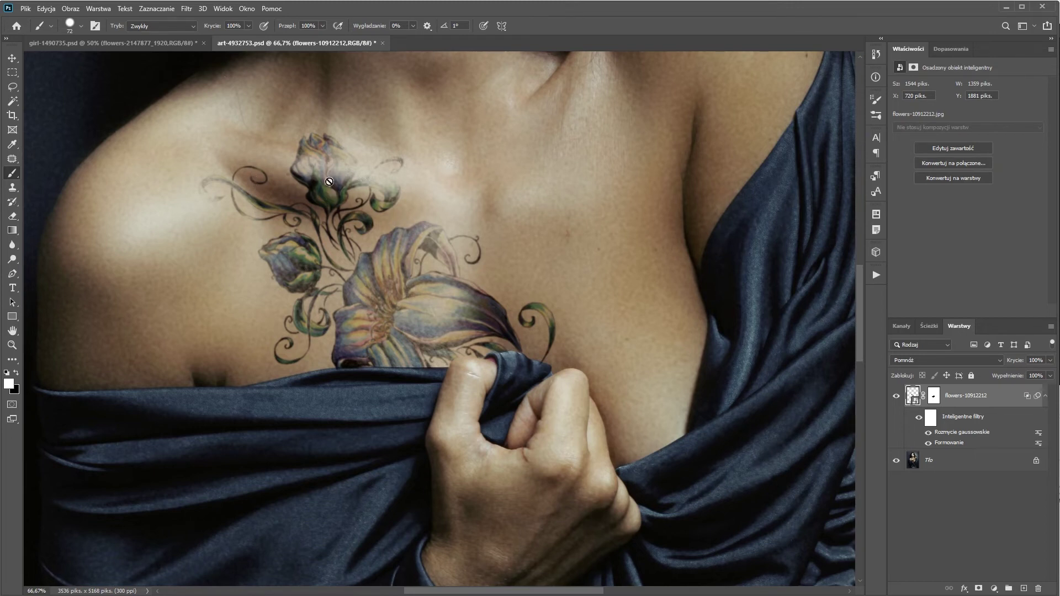
key("ctrl+minus")
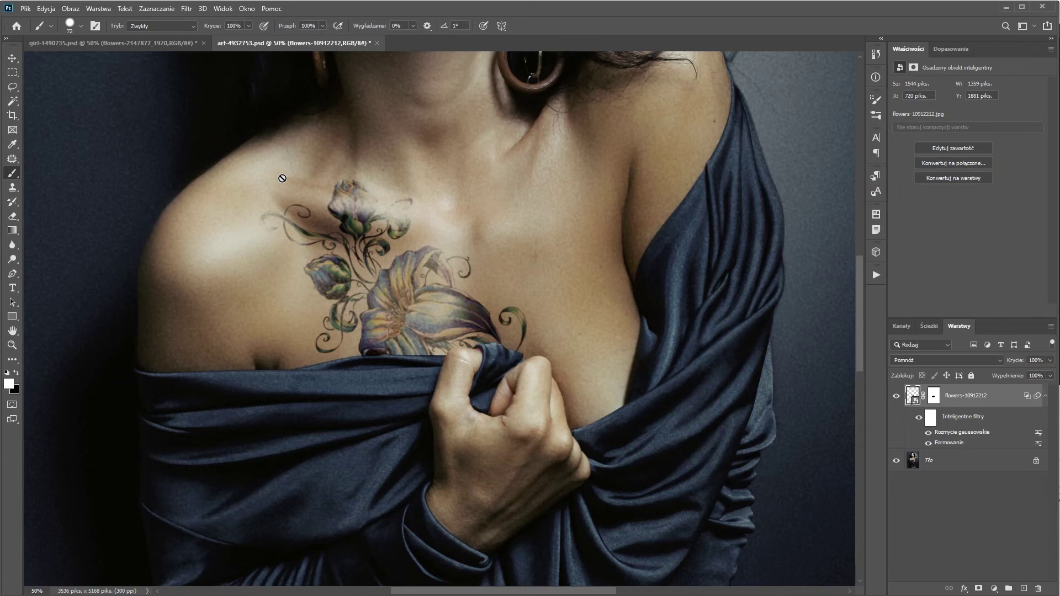
- On the tattoo mask, faintly paint black over the upper stems with a soft 1% flow brush
left_click(934, 396)
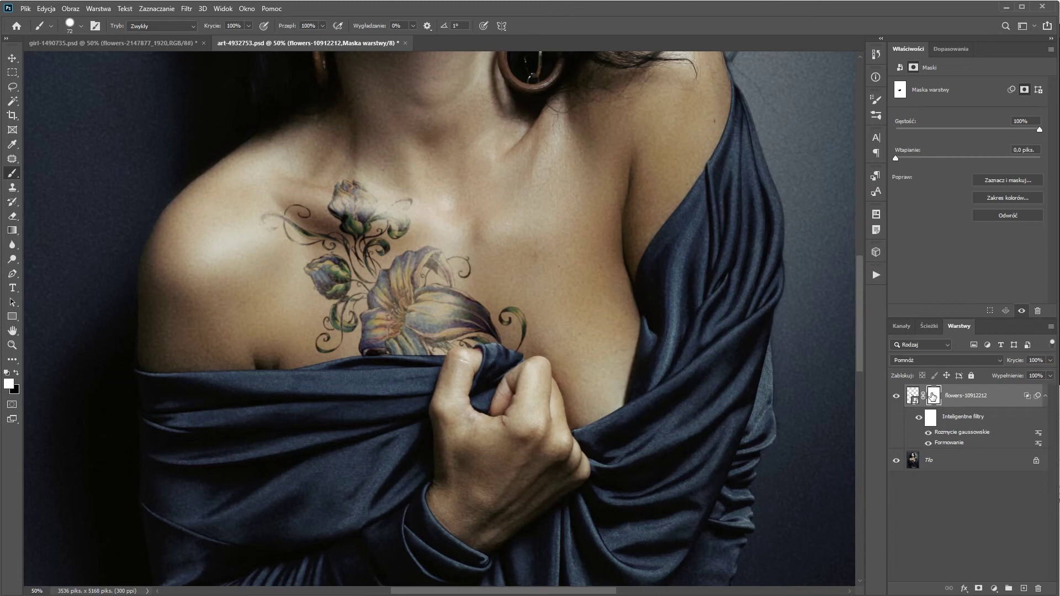
left_click(15, 374)
right_click(459, 323)
left_click_drag(467, 241, 418, 243)
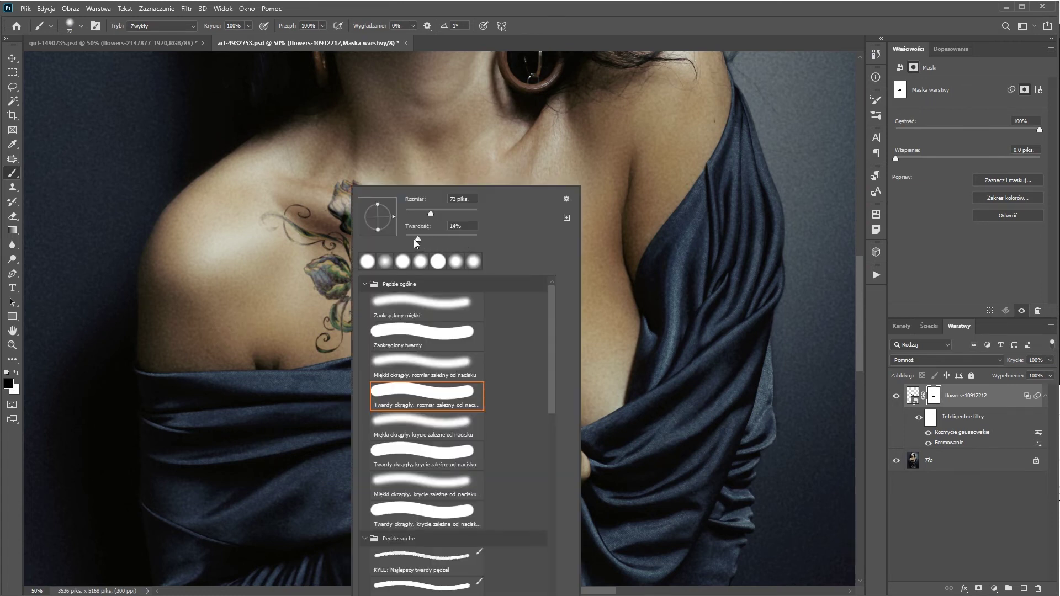
left_click(294, 33)
left_click_drag(287, 26, 206, 27)
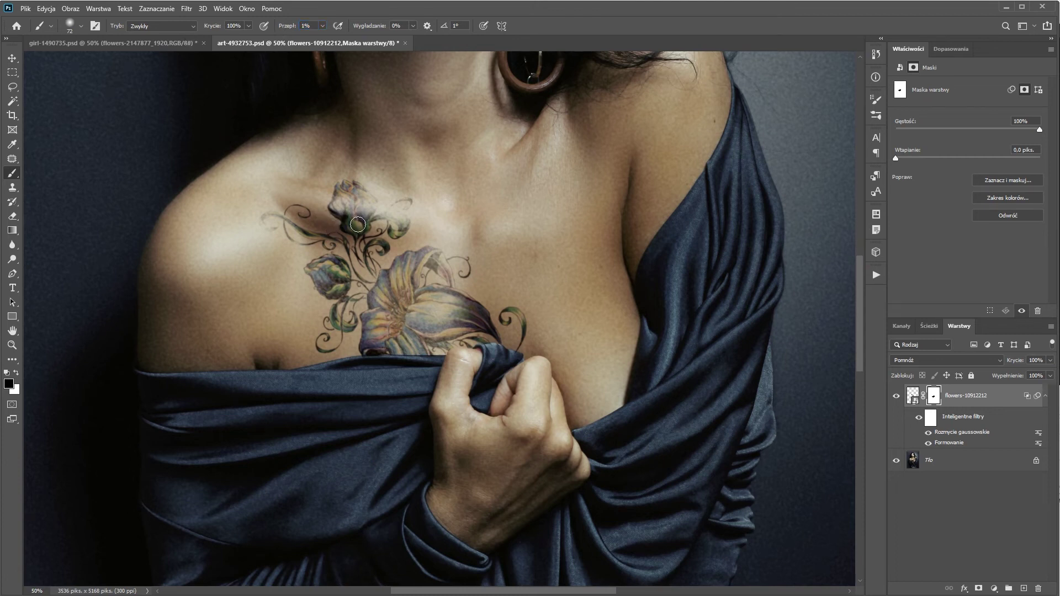
left_click_drag(301, 210, 361, 239)
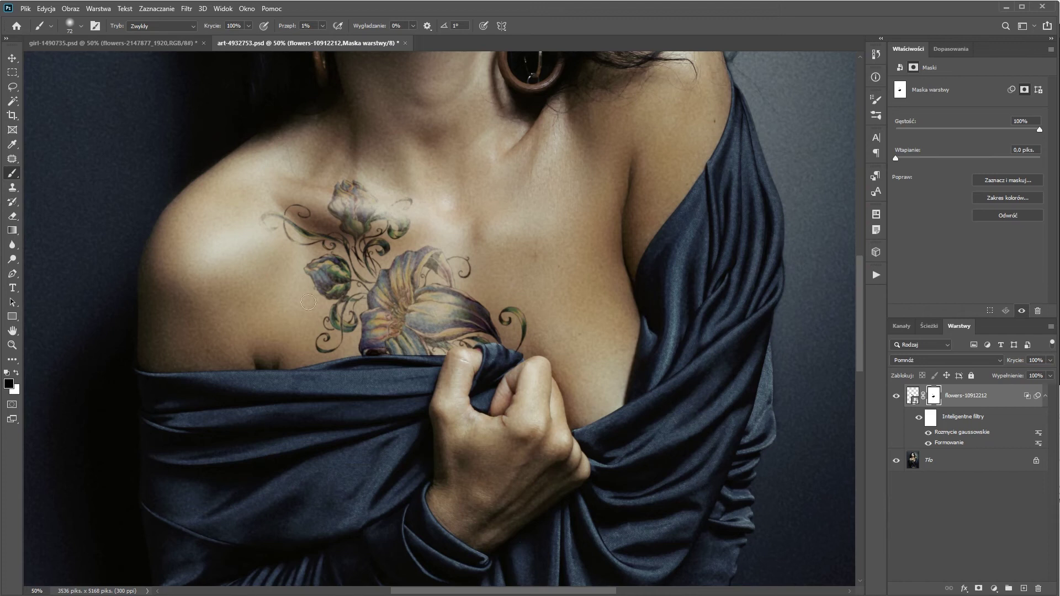
left_click(16, 373)
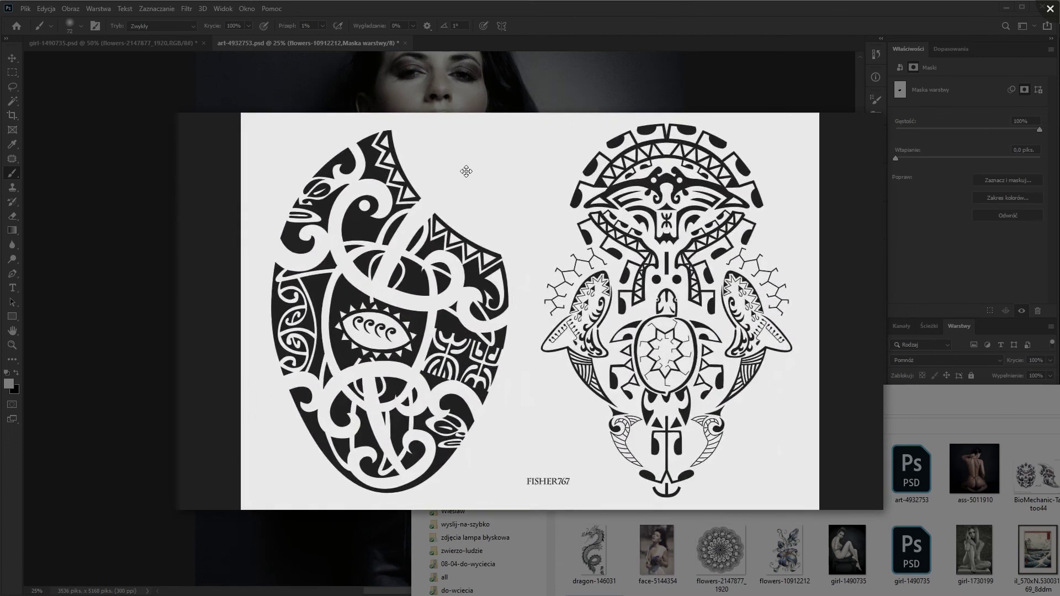
- Place the tribal tattoo image (maxresdefault) into the photo as a new layer
left_click(1048, 10)
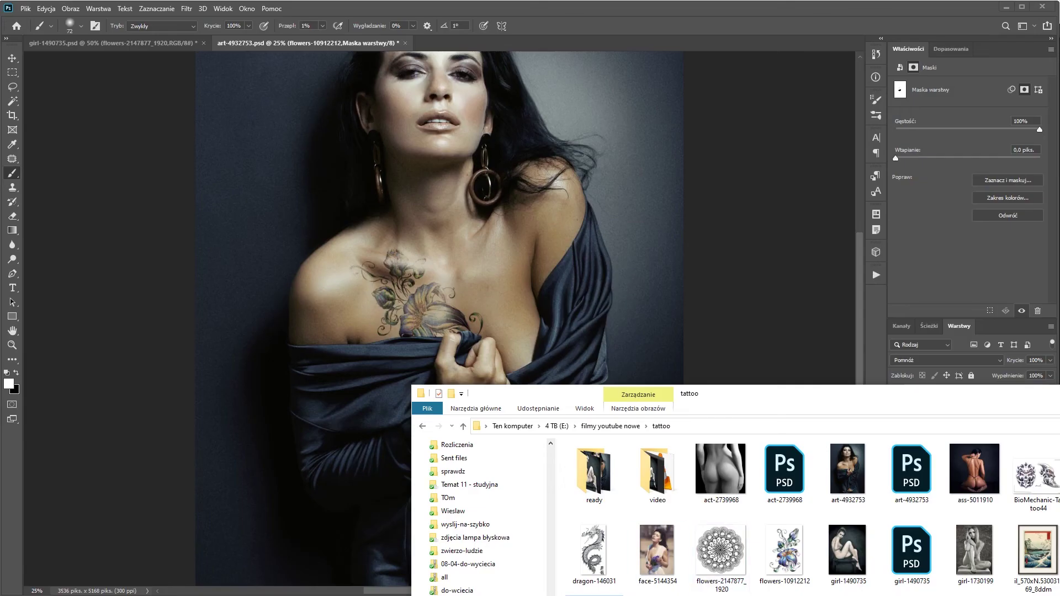
left_click_drag(584, 185, 607, 249)
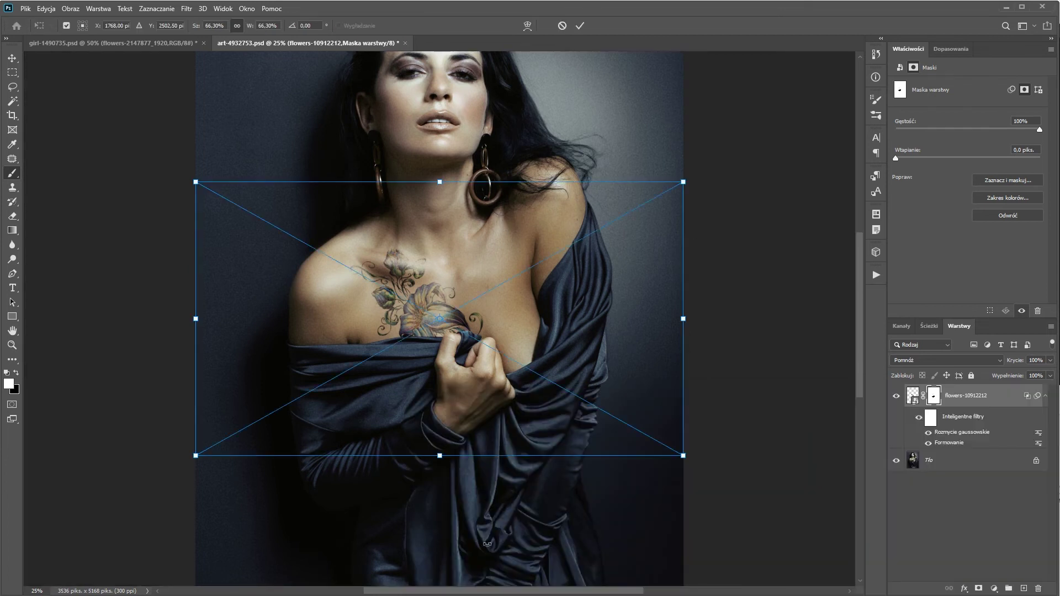
key("Return")
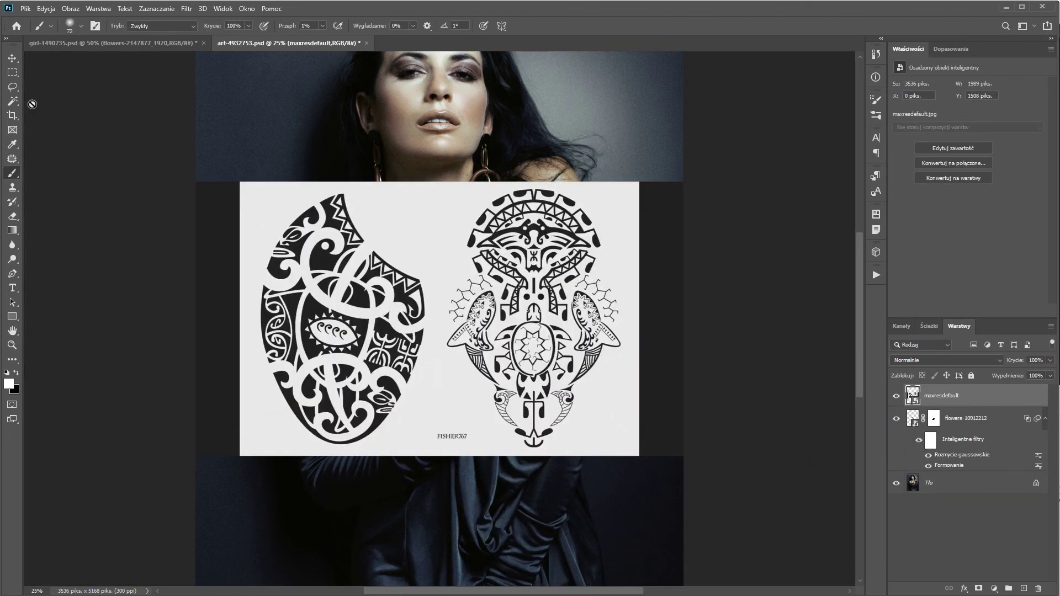
- Lasso the left tribal design, blend it with Multiply (Pomnóż), and move it onto the chest
left_click(12, 87)
mouse_move(376, 231)
left_mouse_down()
mouse_move(239, 326)
mouse_move(274, 432)
mouse_move(358, 464)
left_mouse_up()
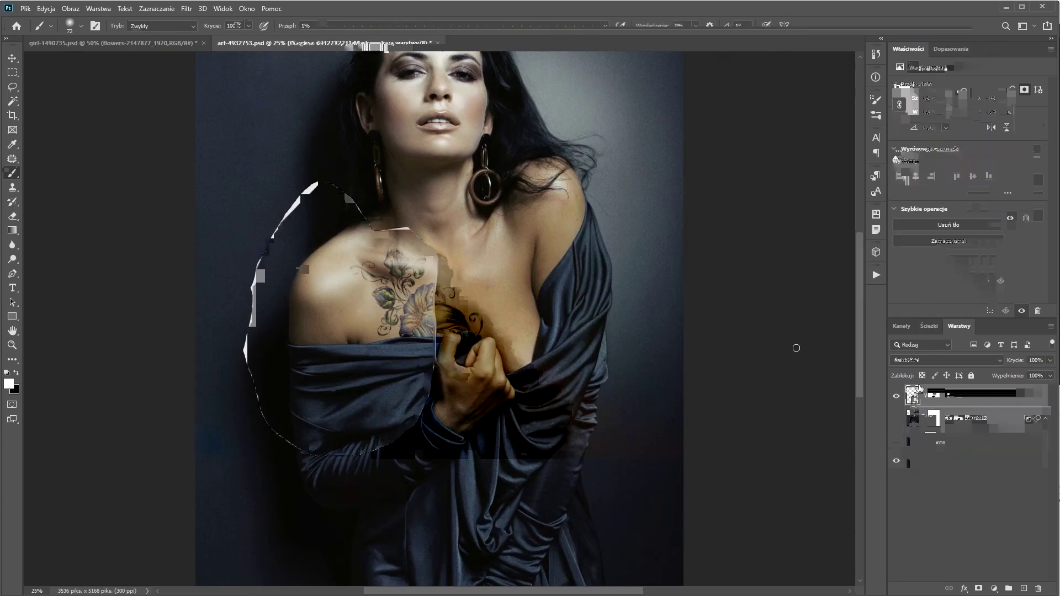
left_click(915, 360)
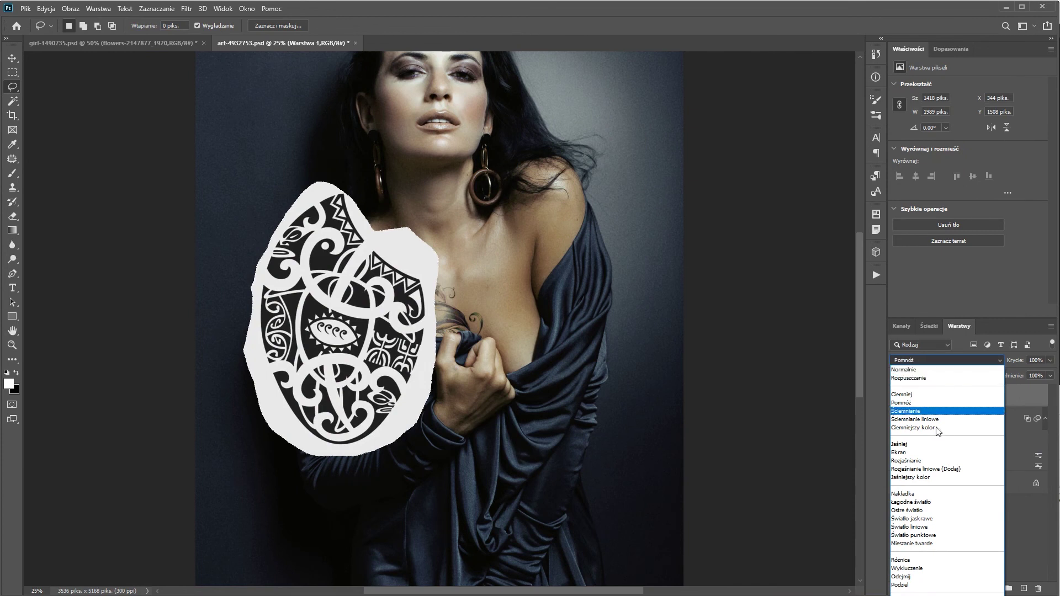
left_click(936, 403)
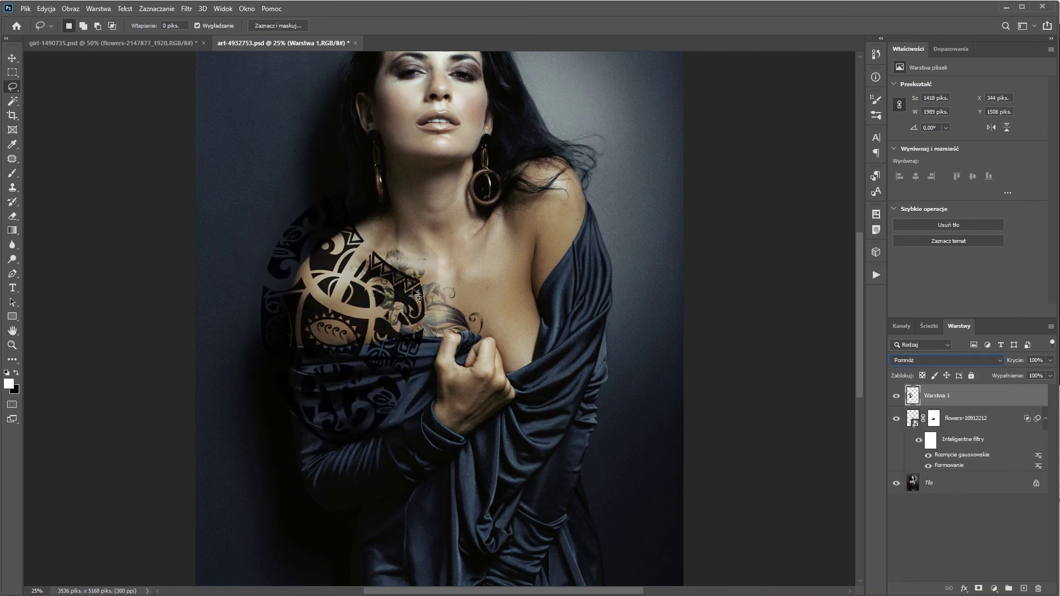
left_click_drag(342, 271, 401, 299)
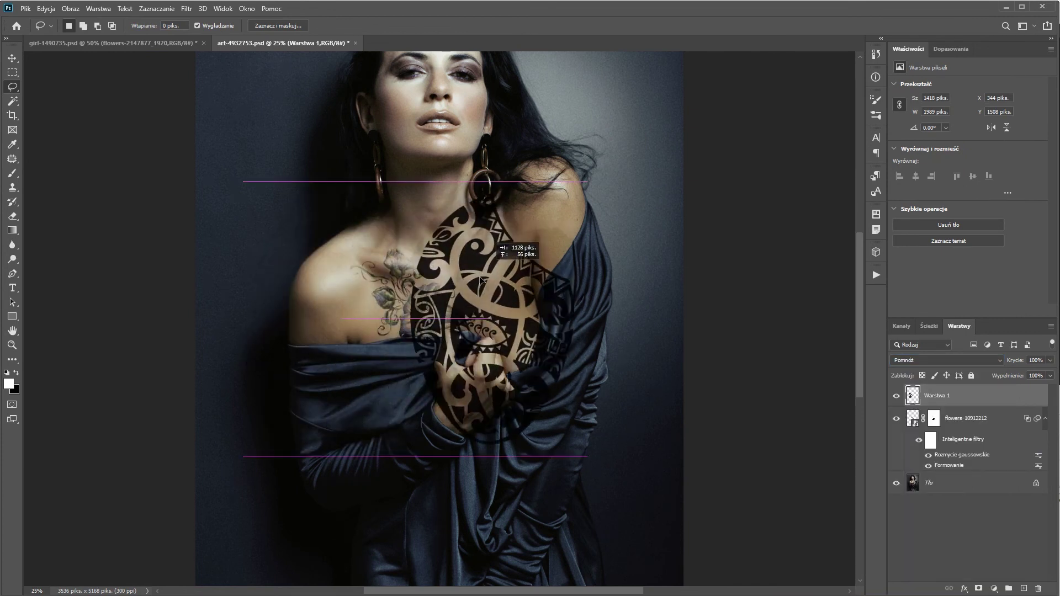
scroll(487, 275, "up", 2)
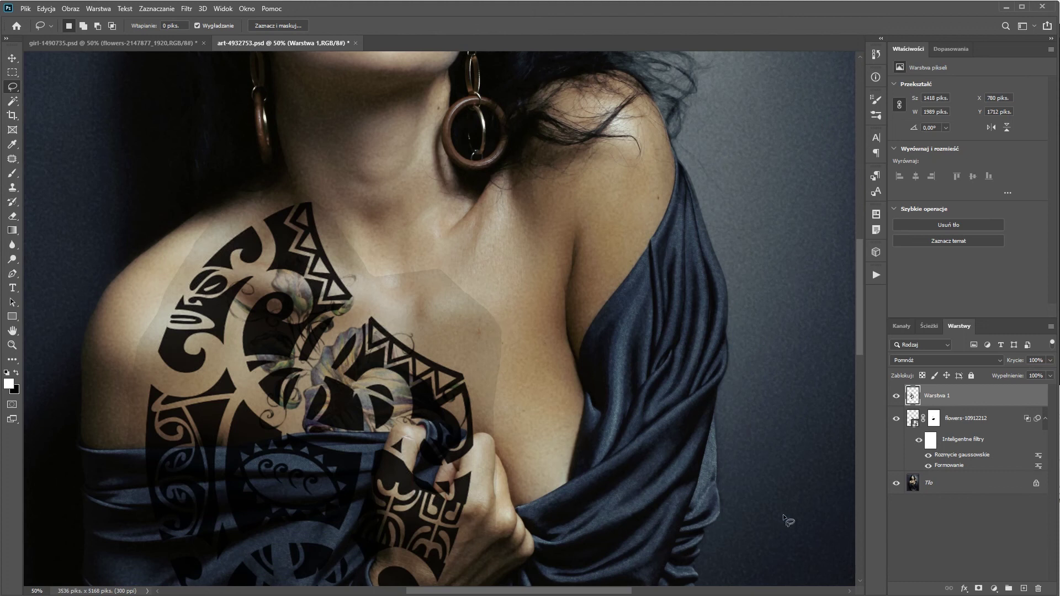
- Add a Curves adjustment (Krzywe 1) over the tribal layer, pulling the white input to about 218
left_click(995, 589)
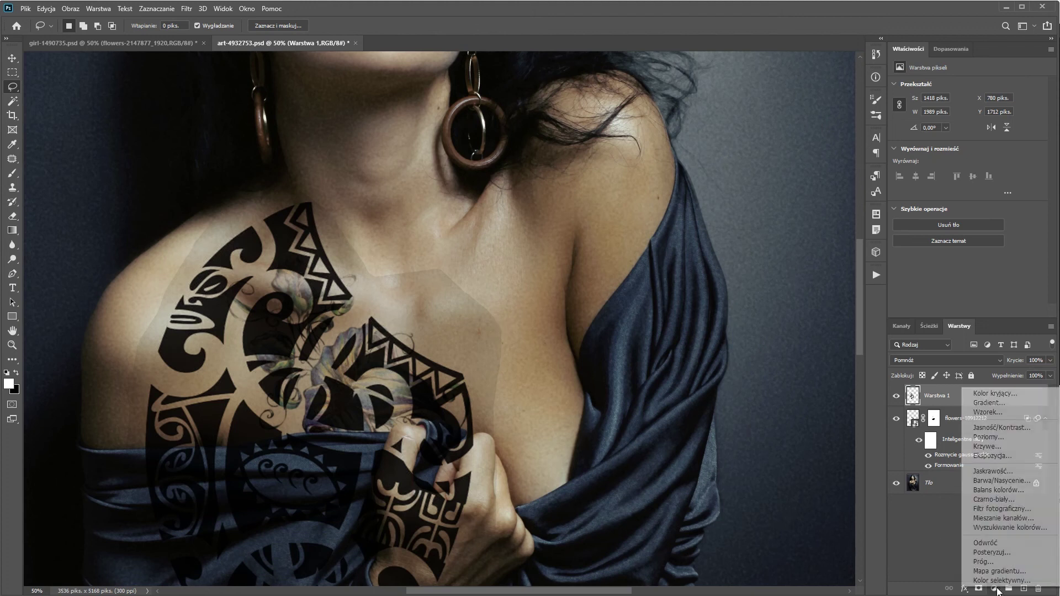
left_click(993, 447)
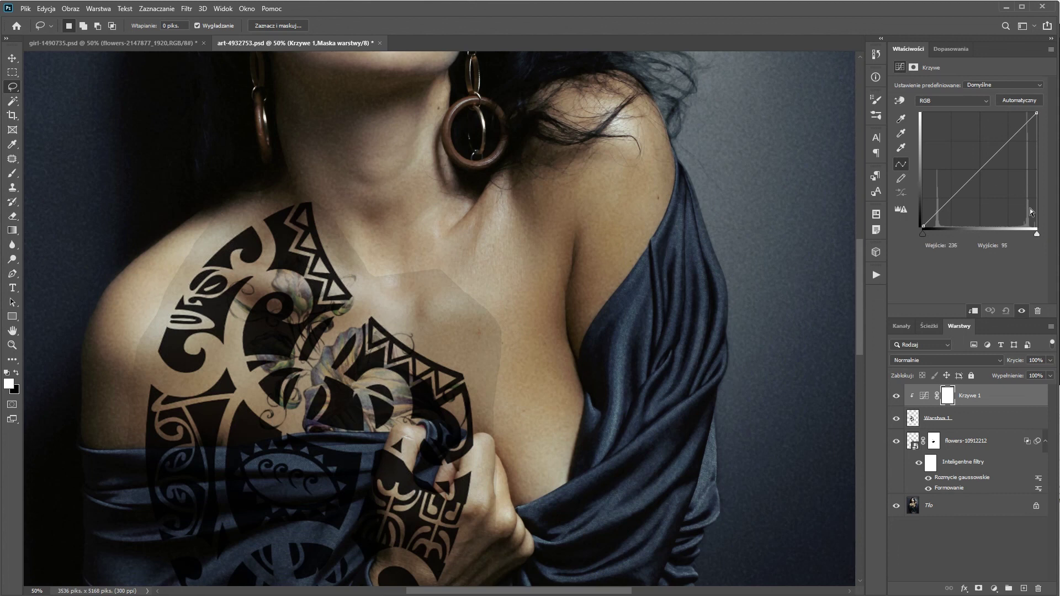
left_click(1037, 234)
left_click_drag(1038, 237, 1020, 233)
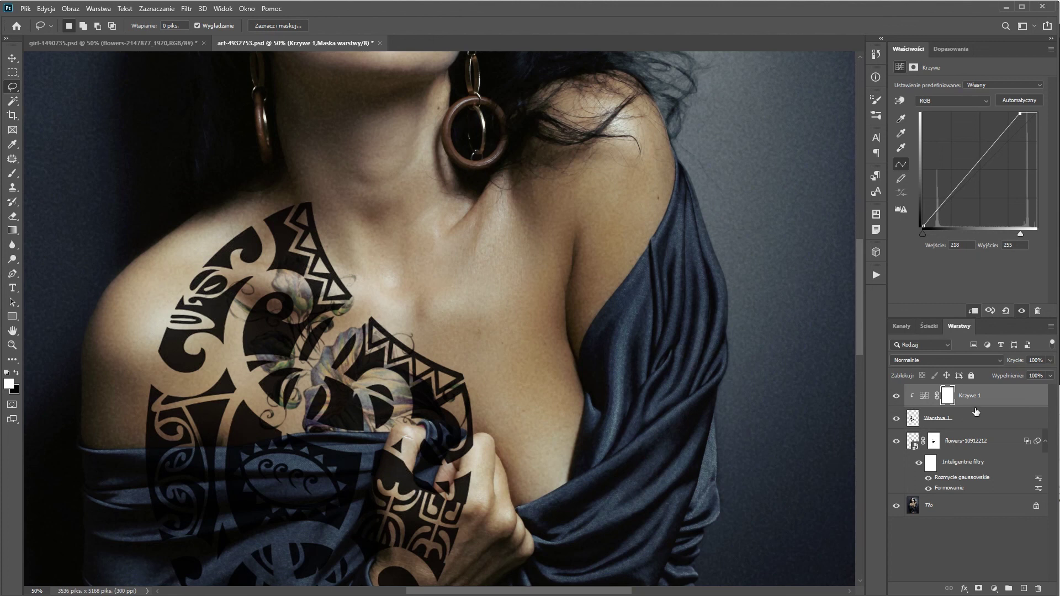
left_click(970, 426)
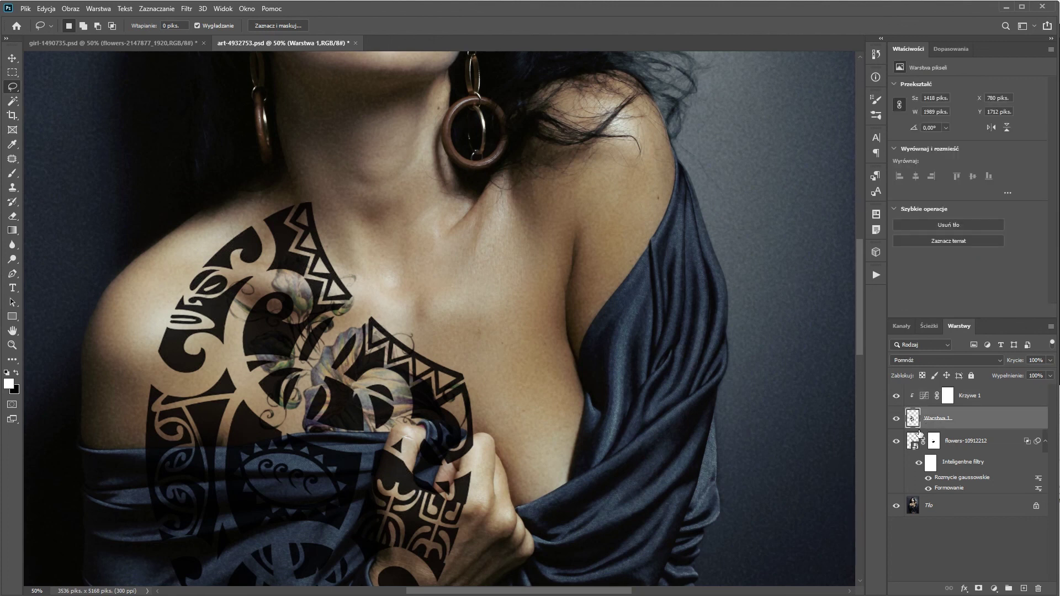